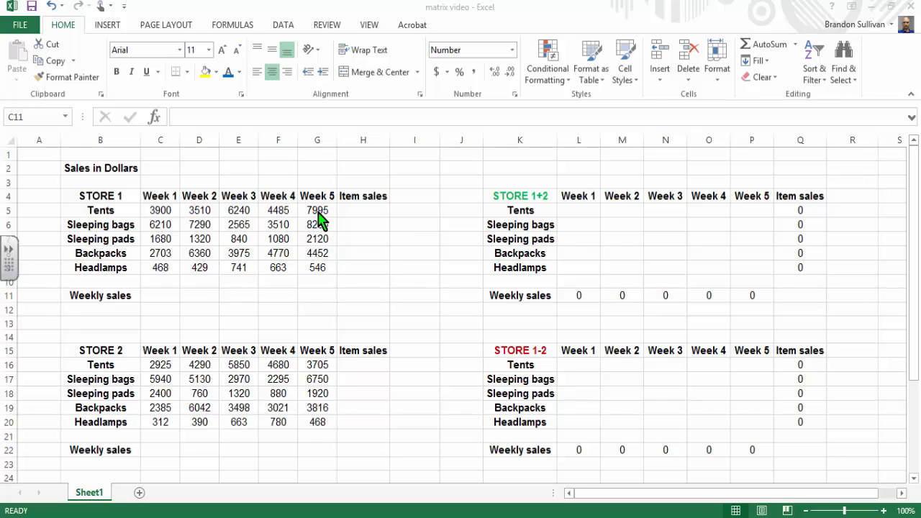
Step: Total Store 1's Week 1 sales in C11 with =SUM(C5:C9) and fill the formula across through Week 5 (G11)
left_click(165, 295)
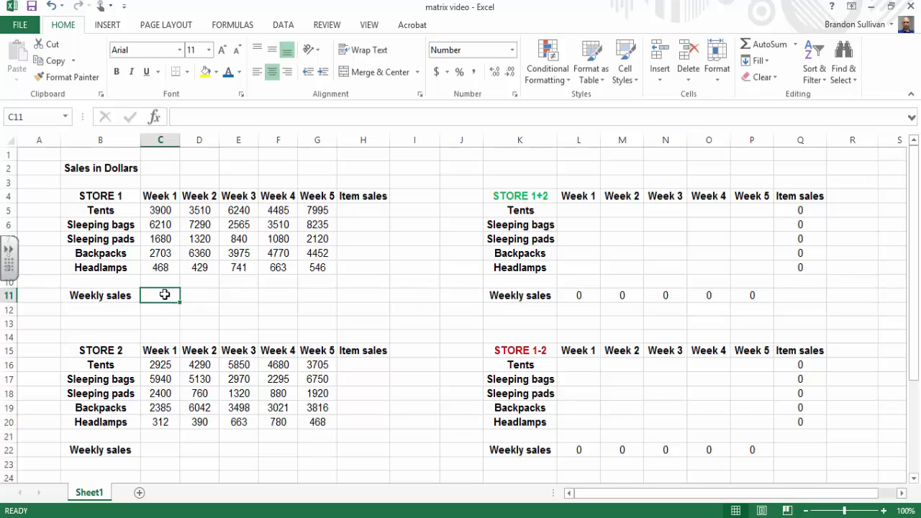
type("=")
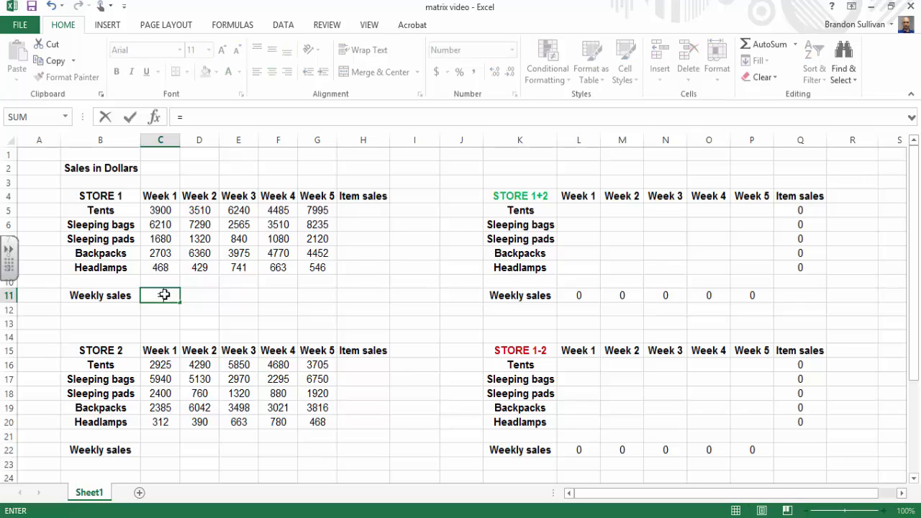
type("sum")
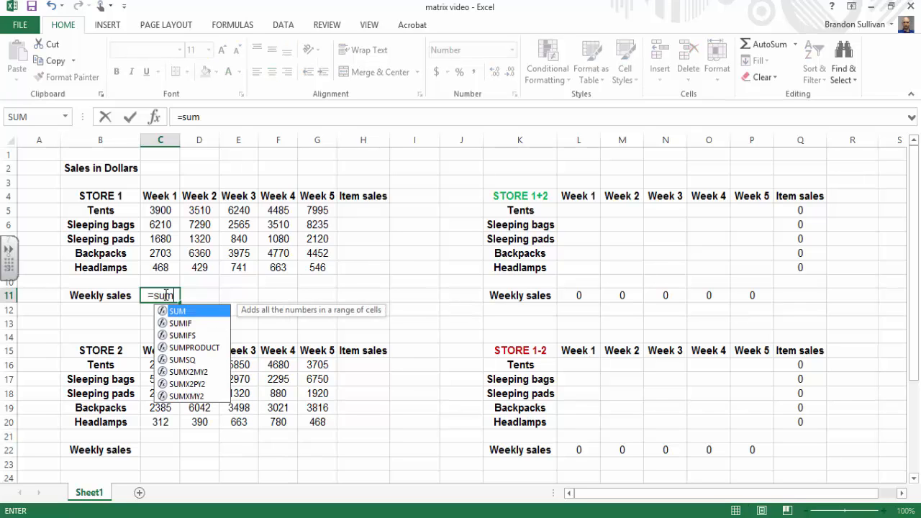
type("(")
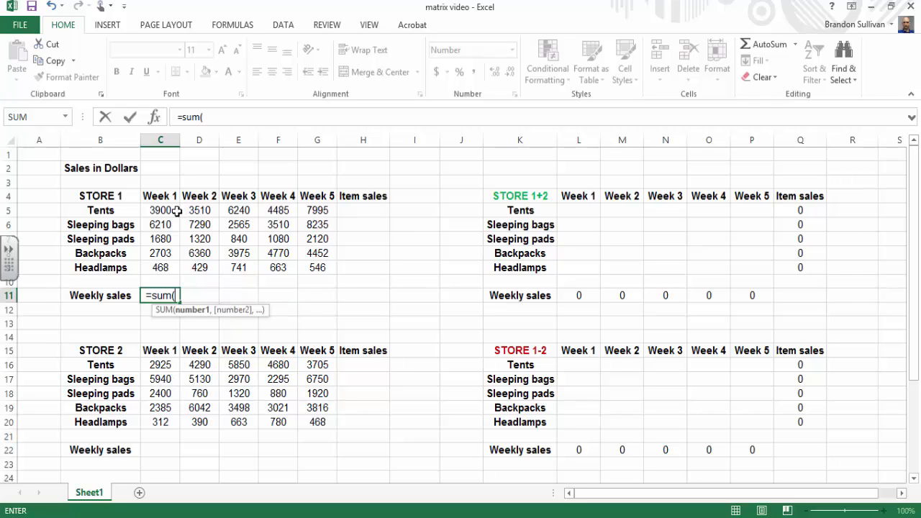
left_click_drag(171, 210, 173, 270)
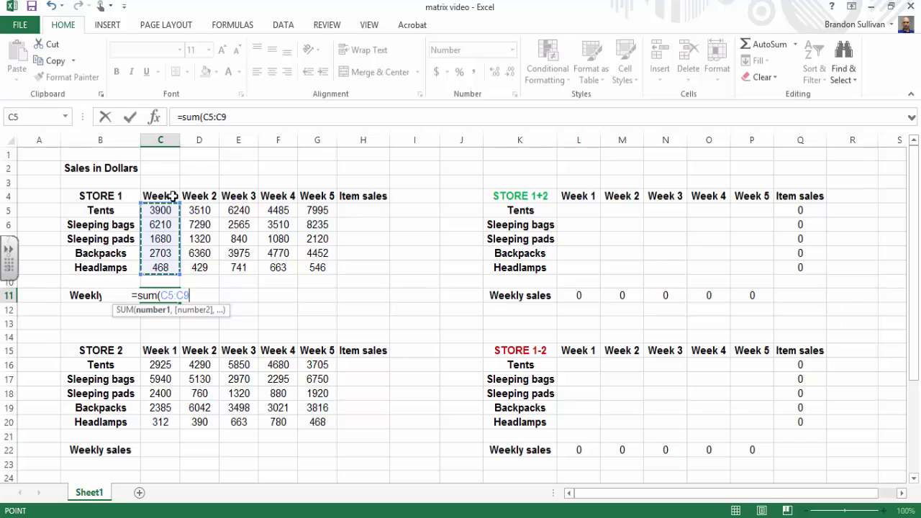
type(")")
key("Return")
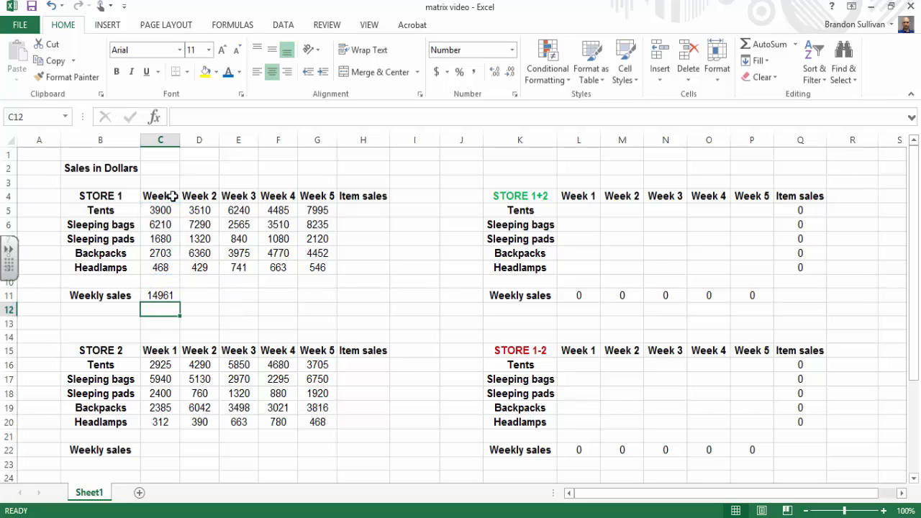
left_click(155, 295)
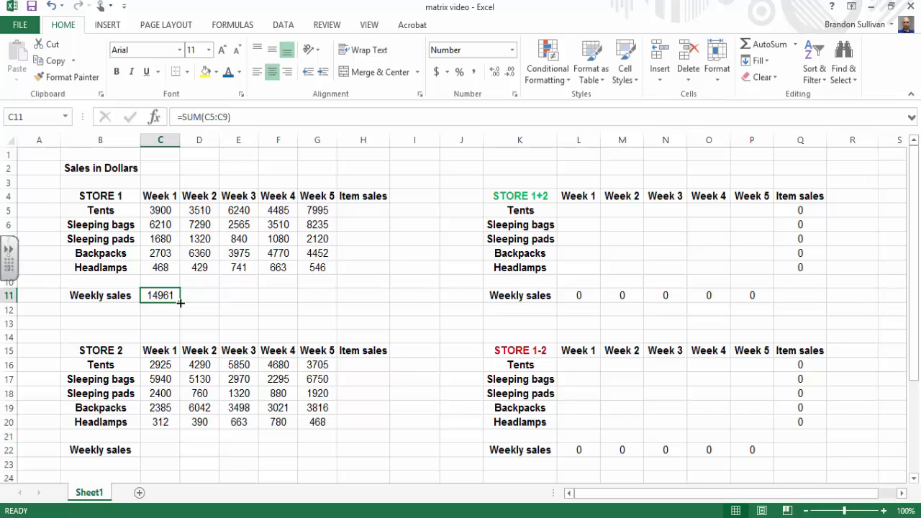
left_click_drag(180, 303, 324, 298)
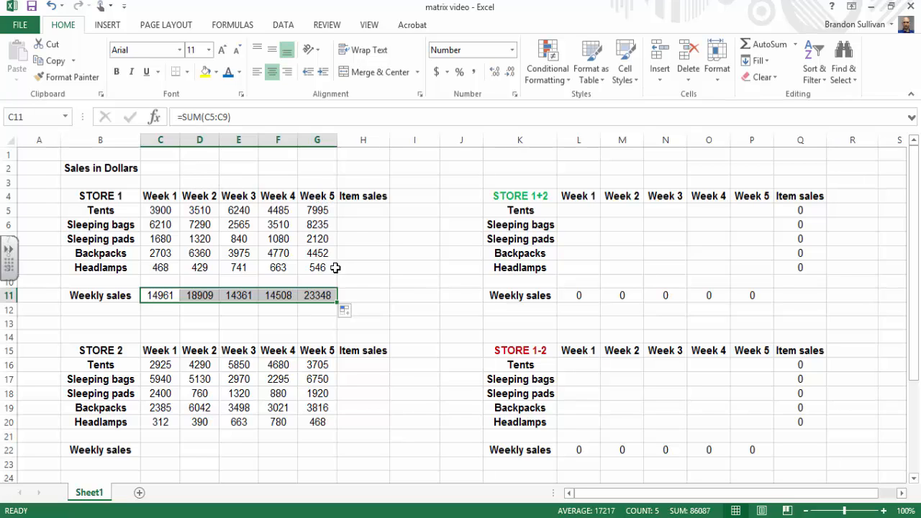
Step: Total Store 1's tent sales in H5 with =SUM(C5:G5) and fill the formula down through Headlamps (H9)
left_click(358, 211)
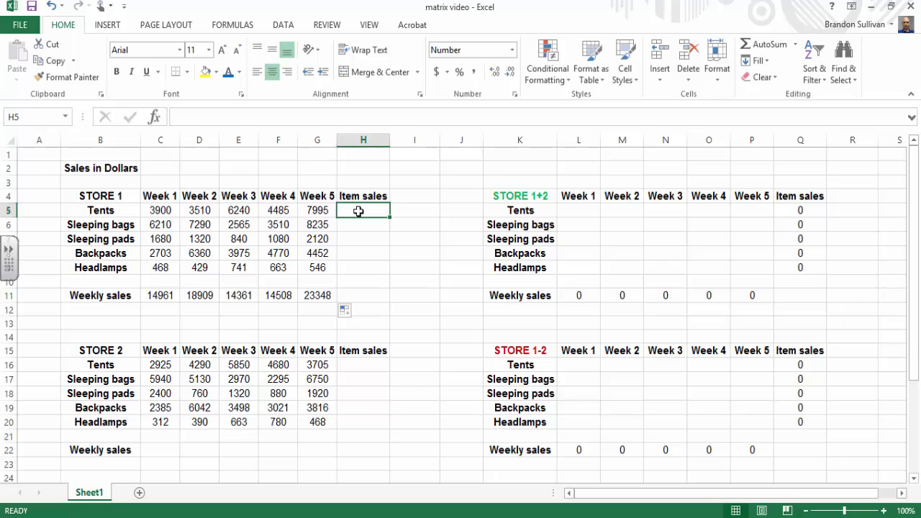
type("=")
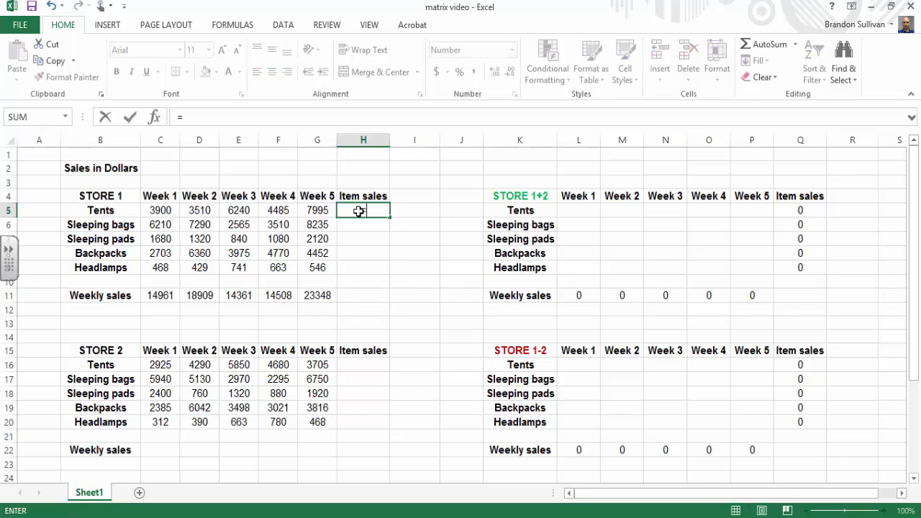
type("sum(")
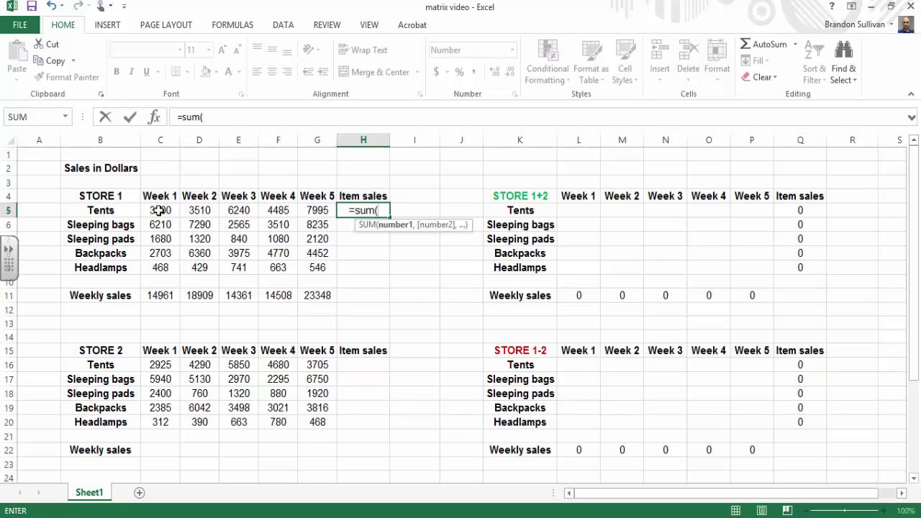
left_click_drag(159, 210, 324, 211)
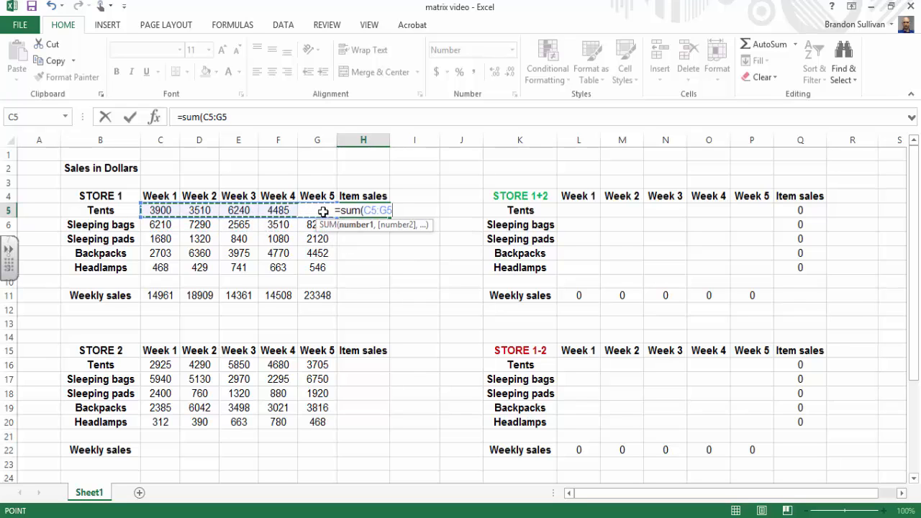
type(")")
key("Return")
left_click(357, 210)
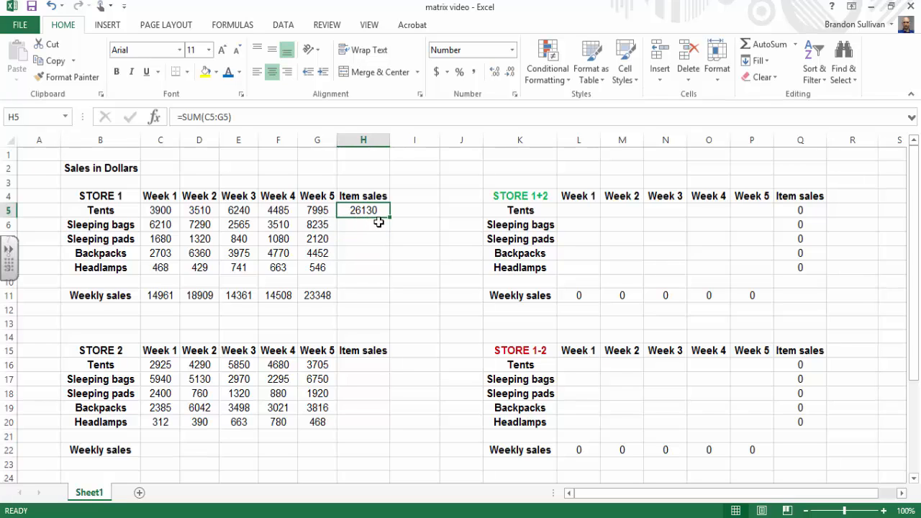
left_click_drag(389, 220, 391, 274)
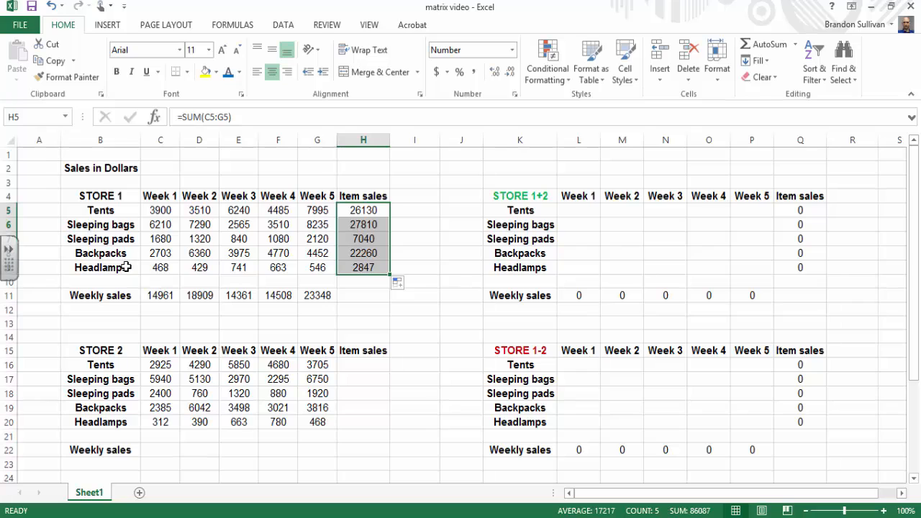
left_click(380, 324)
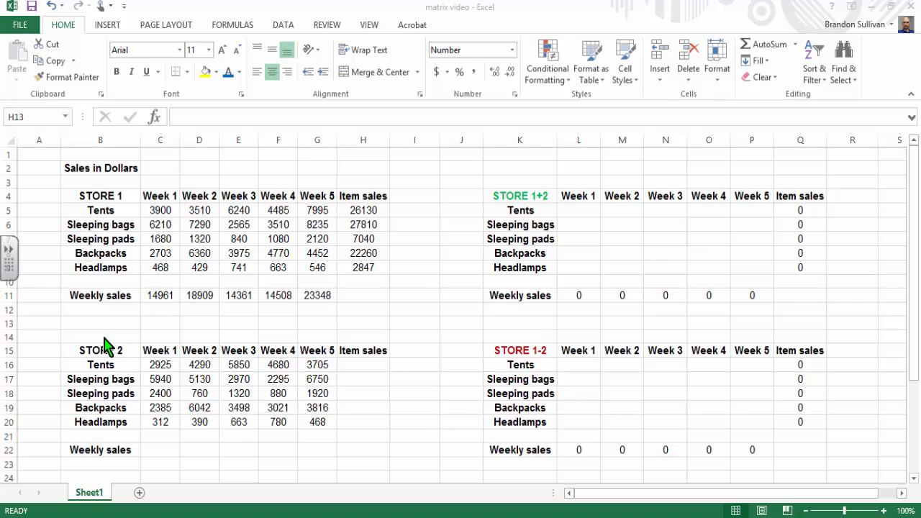
Step: Total Store 2's Week 1 sales in C22 with =SUM(C16:C20) and fill the formula across through Week 5 (G22)
left_click(155, 449)
type("=")
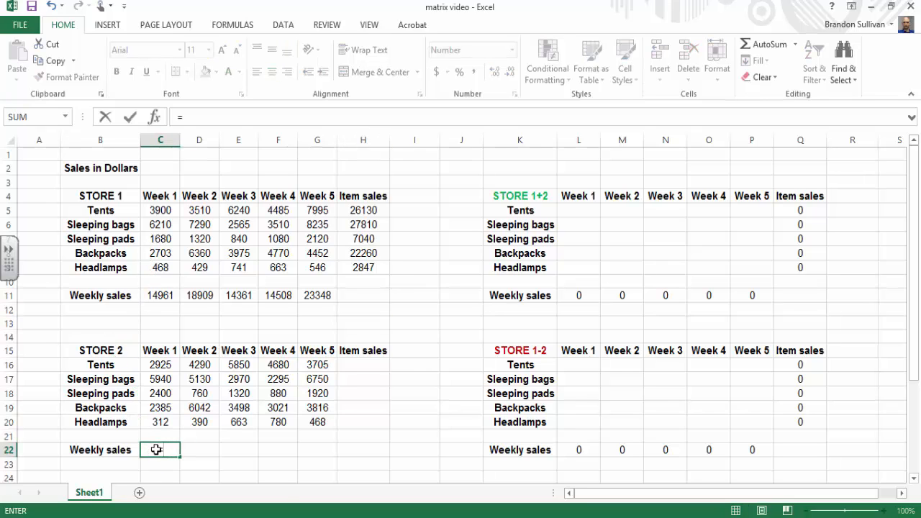
type("sum(")
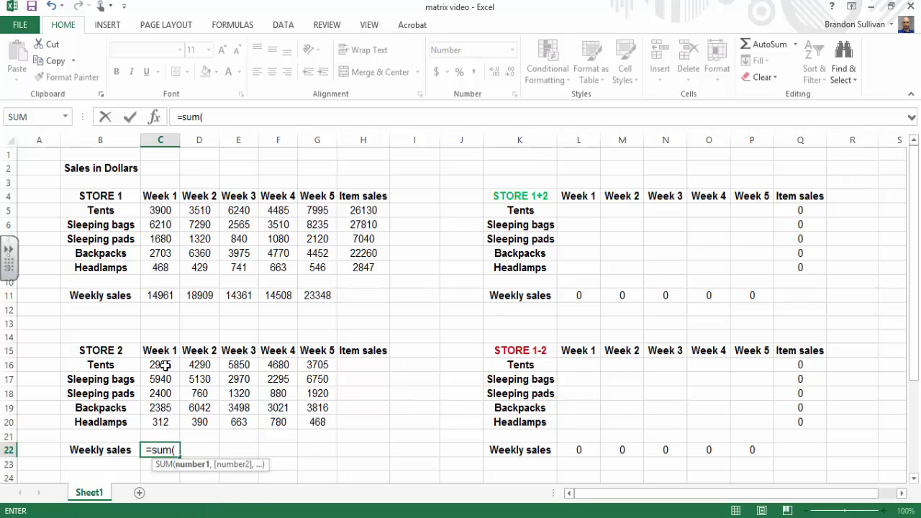
left_click_drag(162, 365, 165, 423)
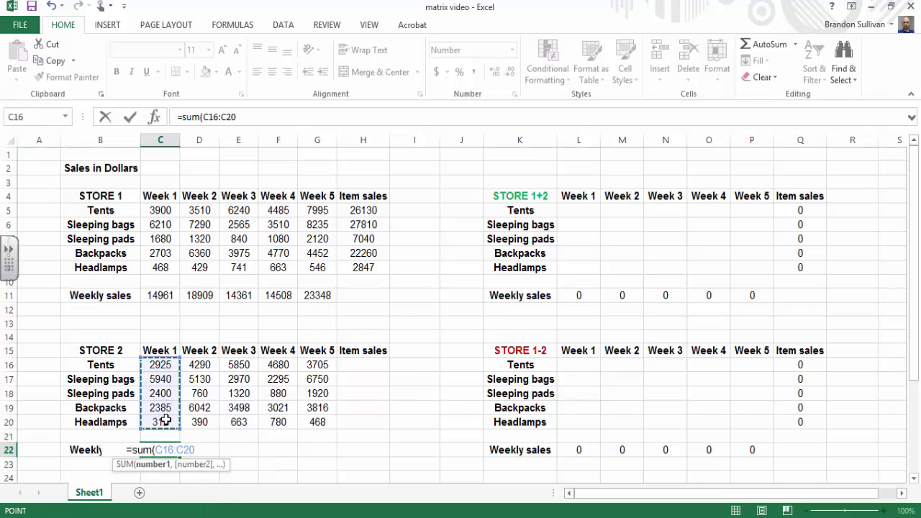
key("Return")
left_click(165, 450)
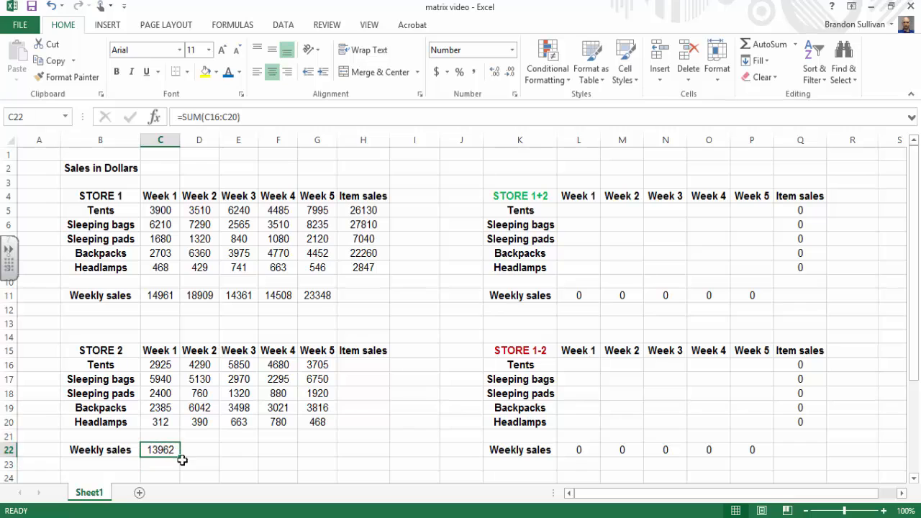
left_click_drag(180, 457, 322, 460)
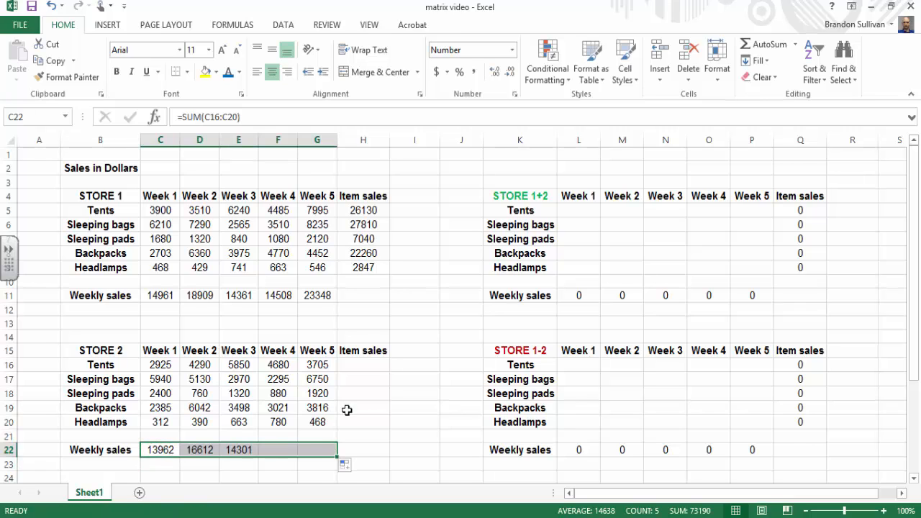
Step: Total Store 2's tent sales in H16 with =SUM(C16:G16) and fill the formula down through Headlamps (H20)
left_click(356, 366)
type("=")
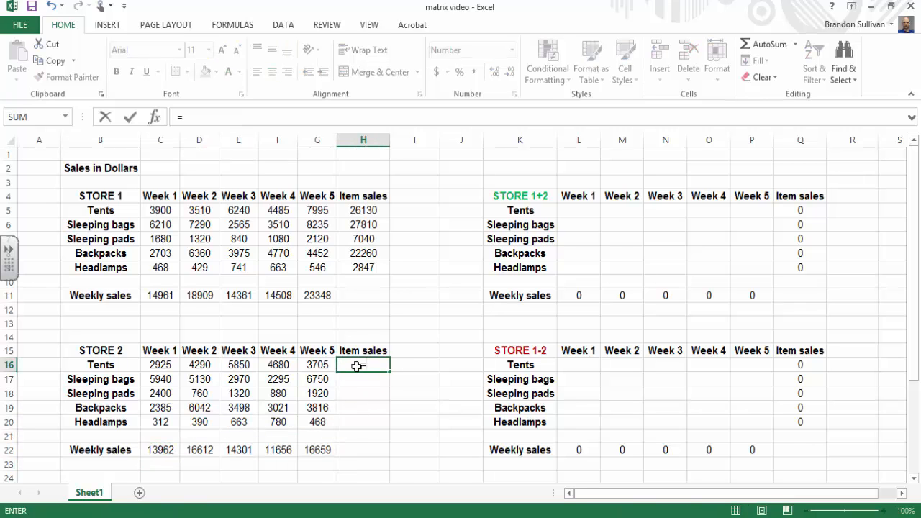
type("sum(")
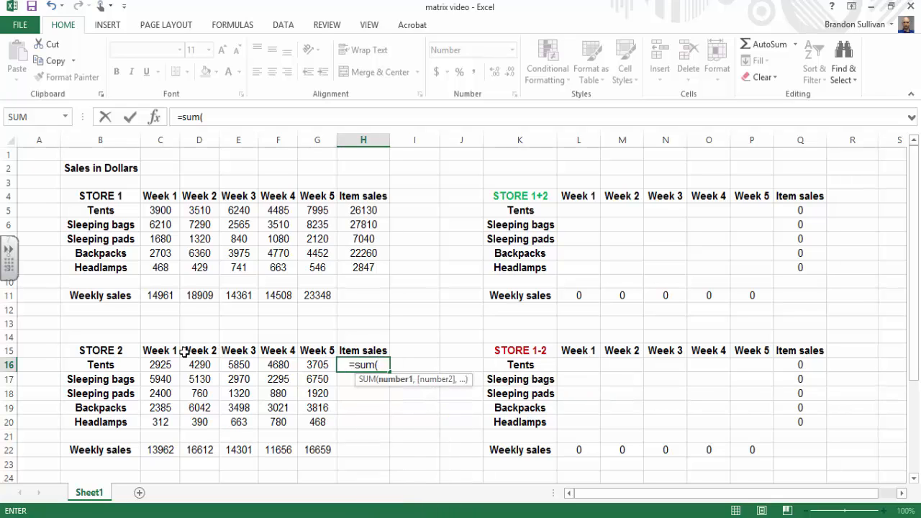
left_click_drag(162, 366, 311, 365)
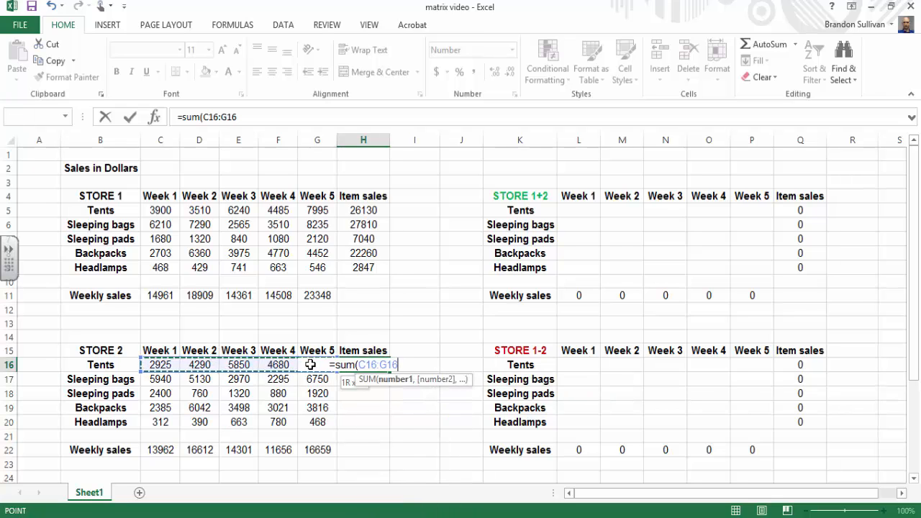
key("Return")
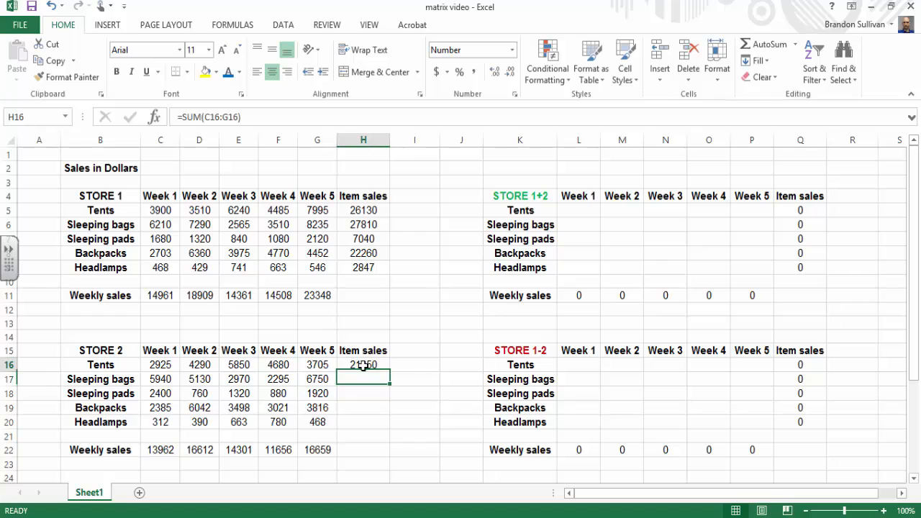
left_click(364, 366)
left_click_drag(390, 374, 388, 432)
left_click(436, 404)
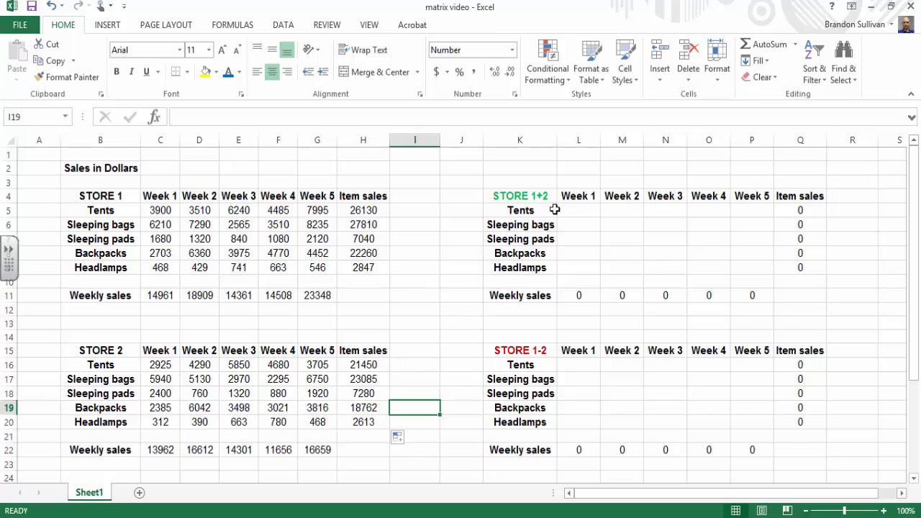
Step: Add both stores' sales in the STORE 1+2 table by entering =C5+C16 in L5 and filling it over L5:P9
left_click_drag(529, 193, 799, 293)
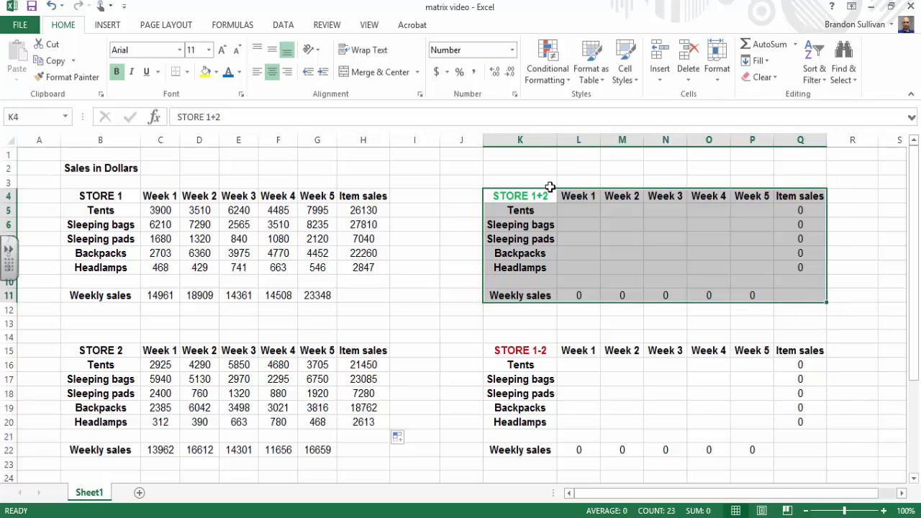
left_click(540, 182)
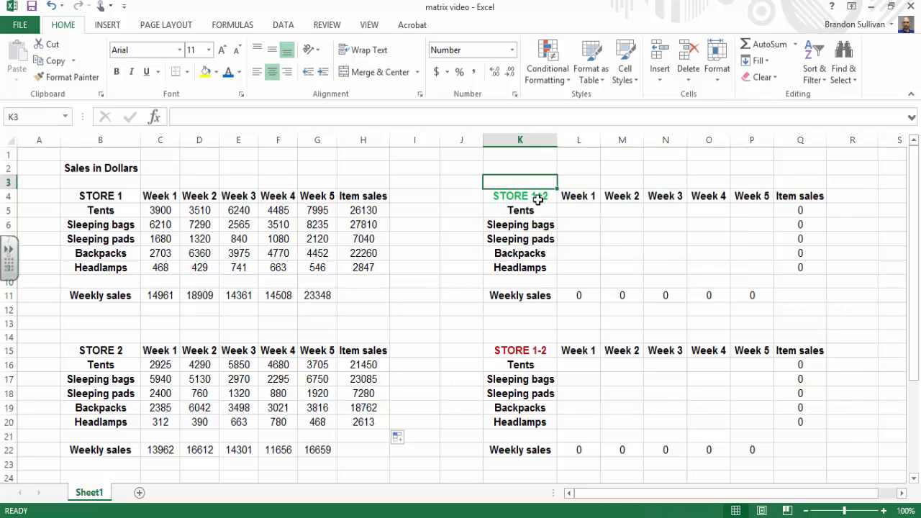
left_click(578, 211)
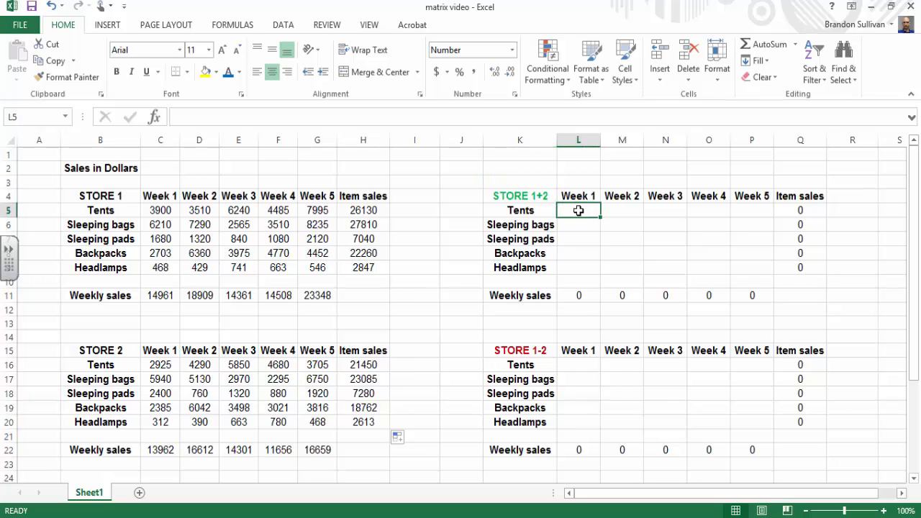
type("=")
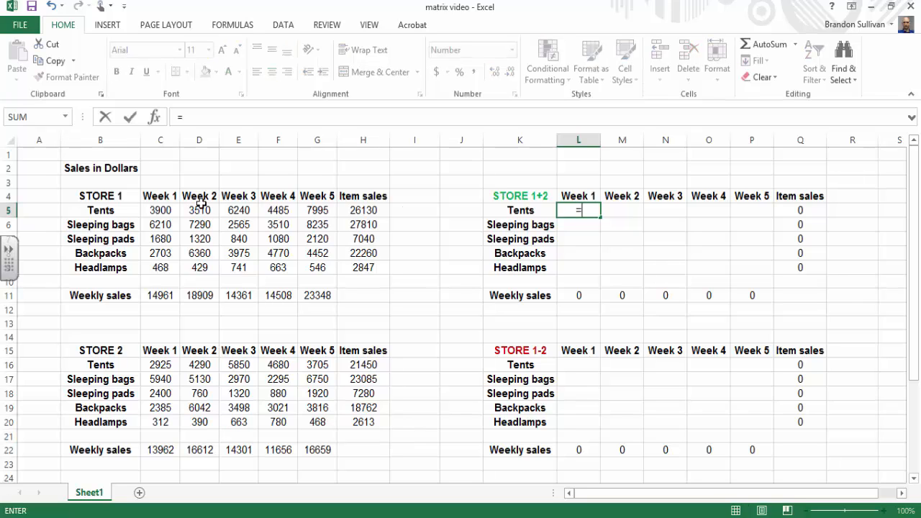
left_click(160, 211)
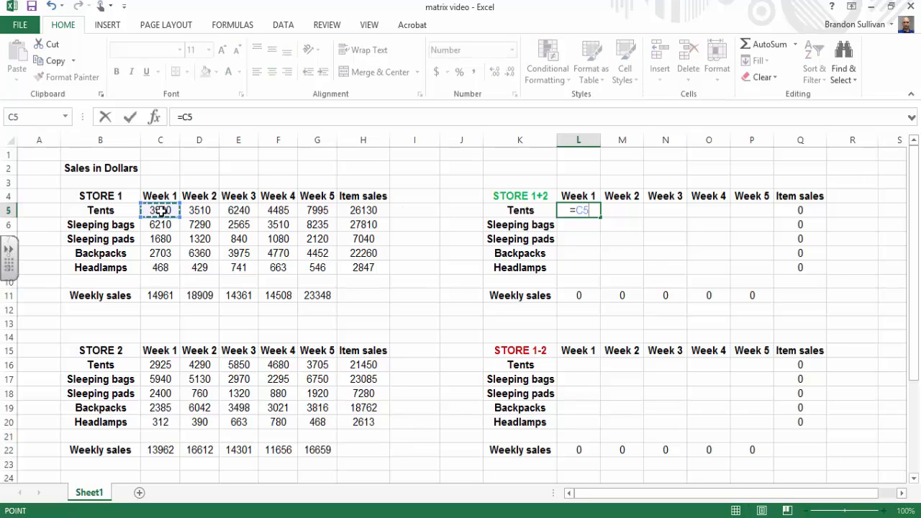
type("+")
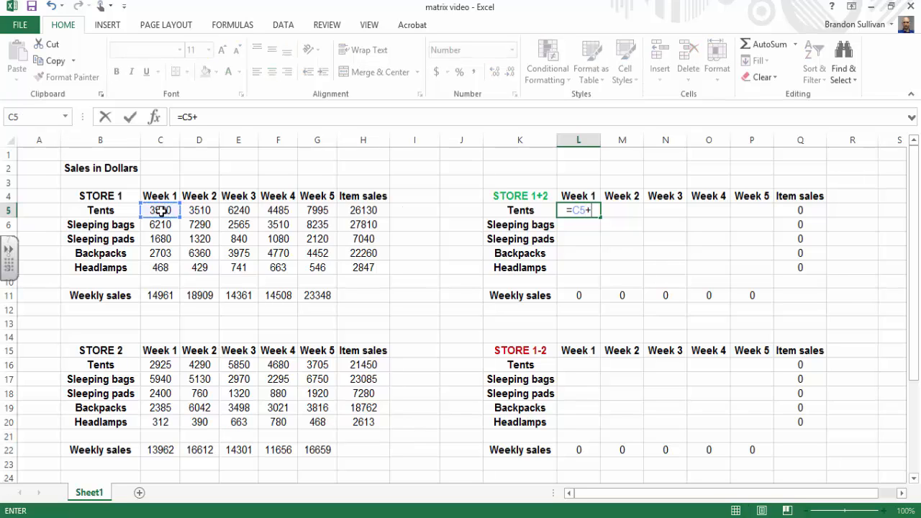
left_click(155, 365)
key("Return")
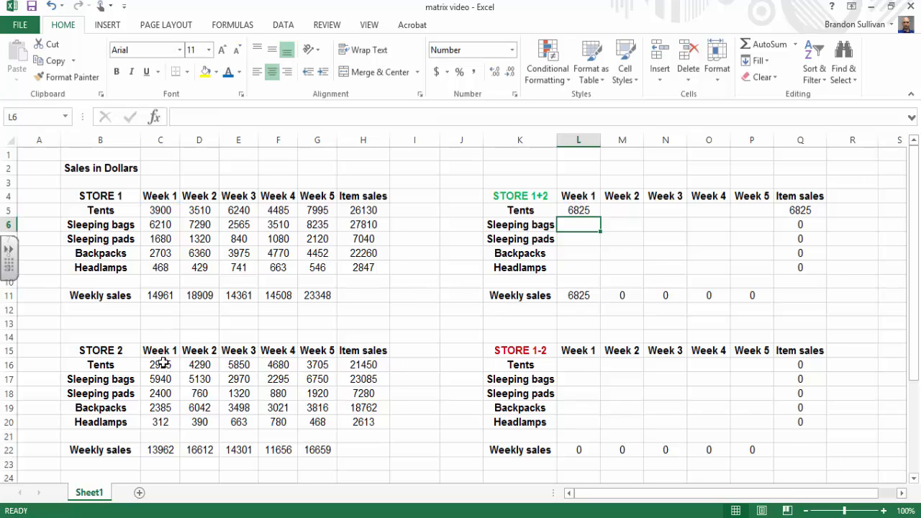
left_click(567, 209)
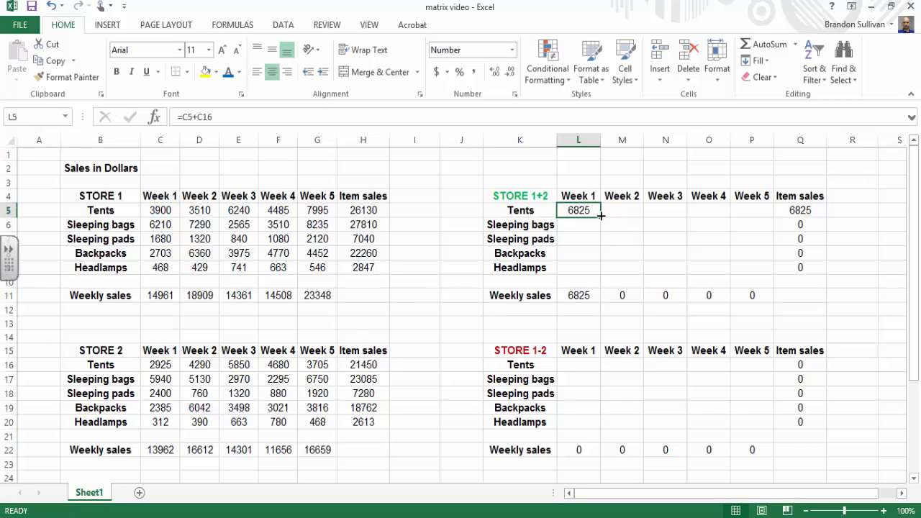
left_click_drag(600, 216, 776, 269)
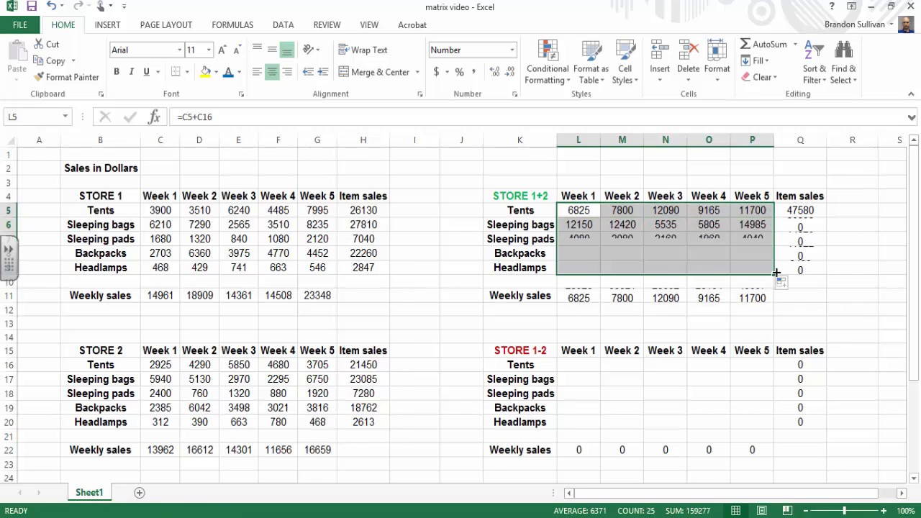
left_click(835, 329)
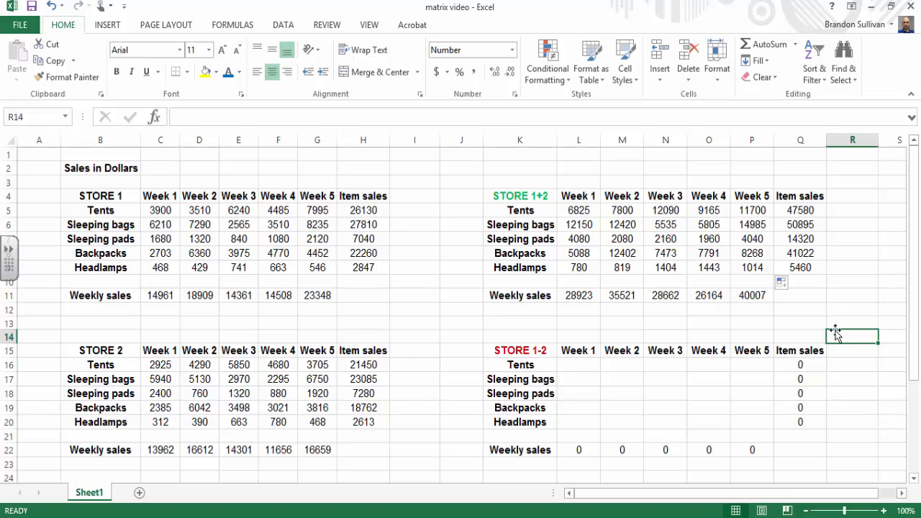
Step: Check the STORE 1+2 Week 4 backpacks formula against both stores' source cells and review the combined weekly and item totals
left_click(713, 254)
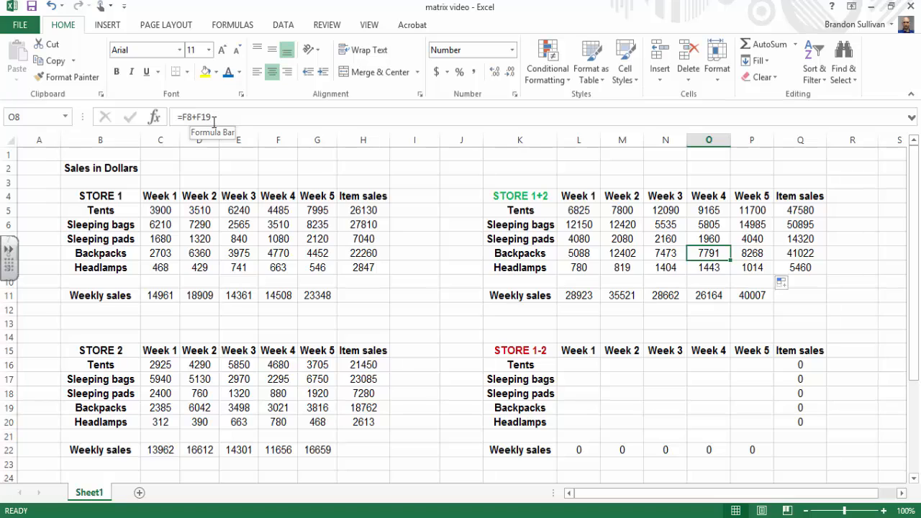
left_click(287, 253)
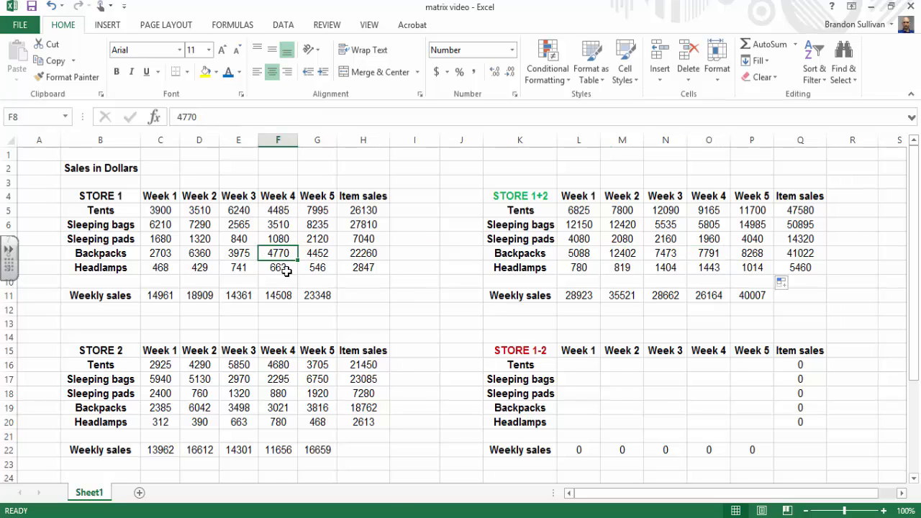
left_click(283, 408)
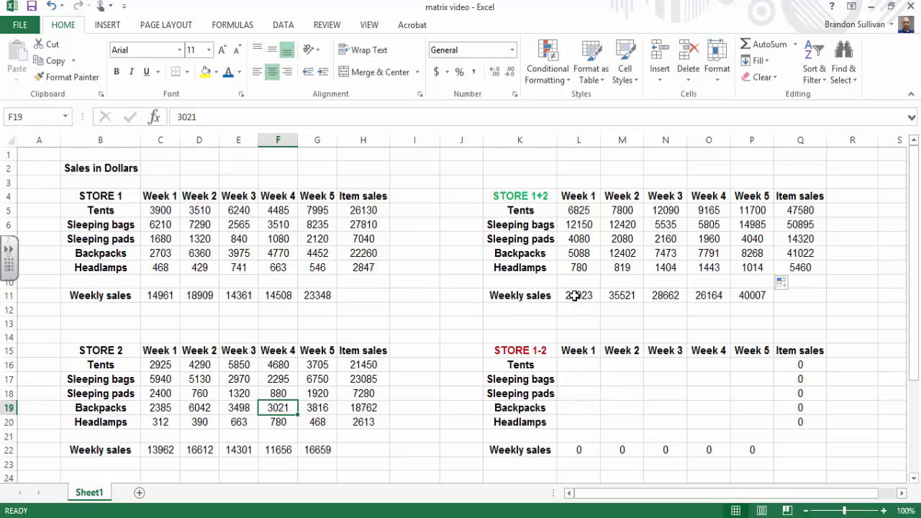
left_click_drag(575, 295, 756, 294)
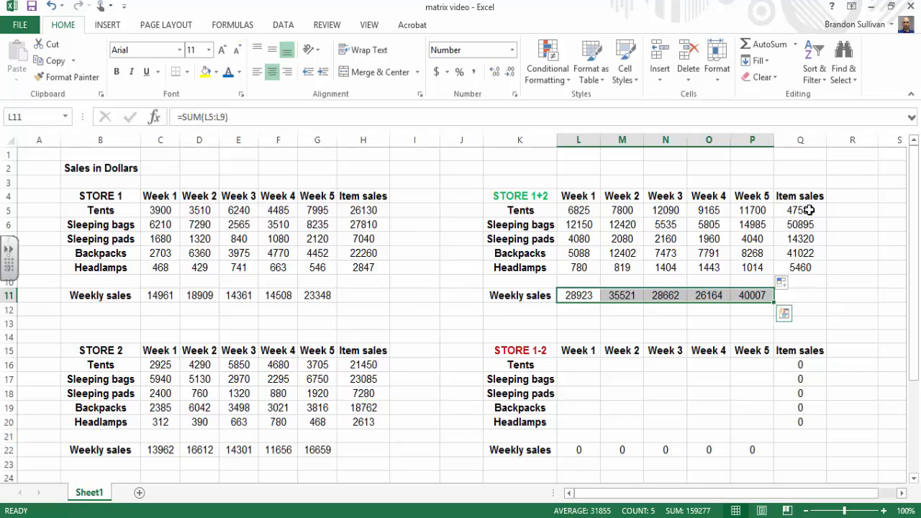
left_click_drag(809, 210, 809, 267)
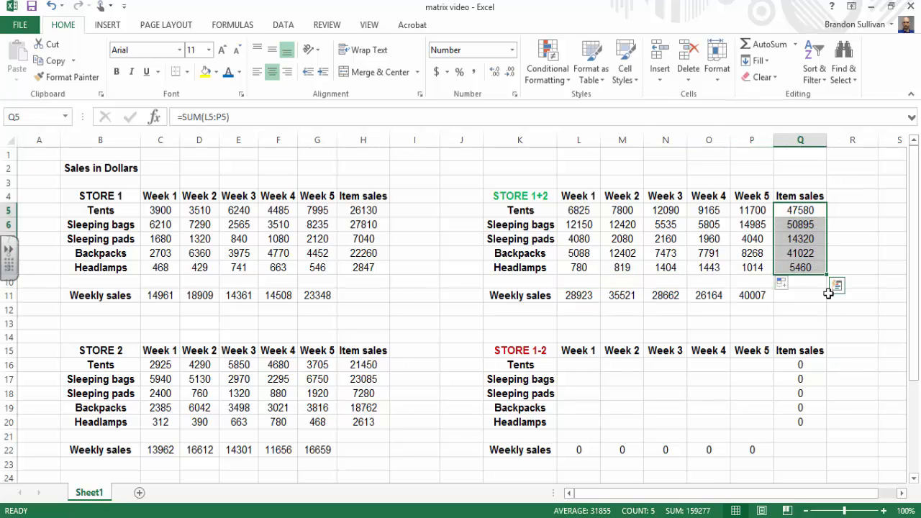
left_click(522, 324)
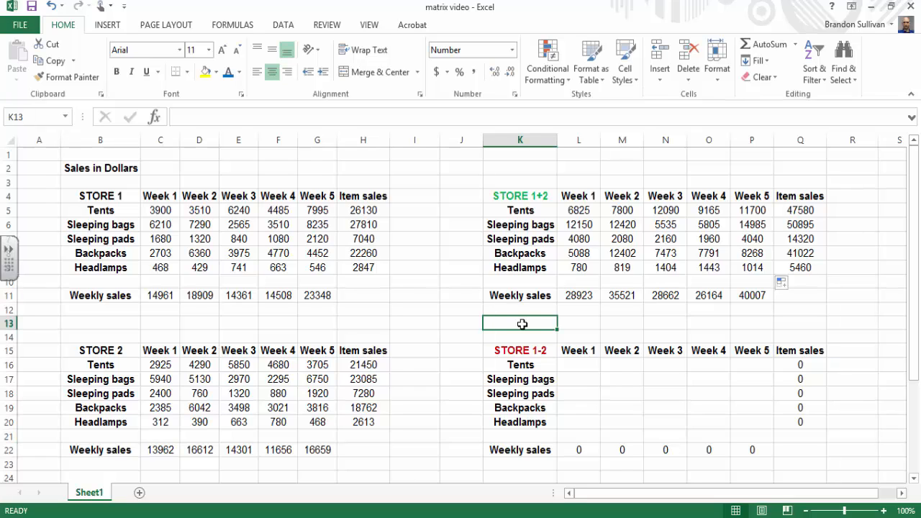
Step: Subtract Store 2's sales from Store 1's in the STORE 1-2 table by entering =C5-C16 in L16 and filling it over L16:P20
left_click(576, 365)
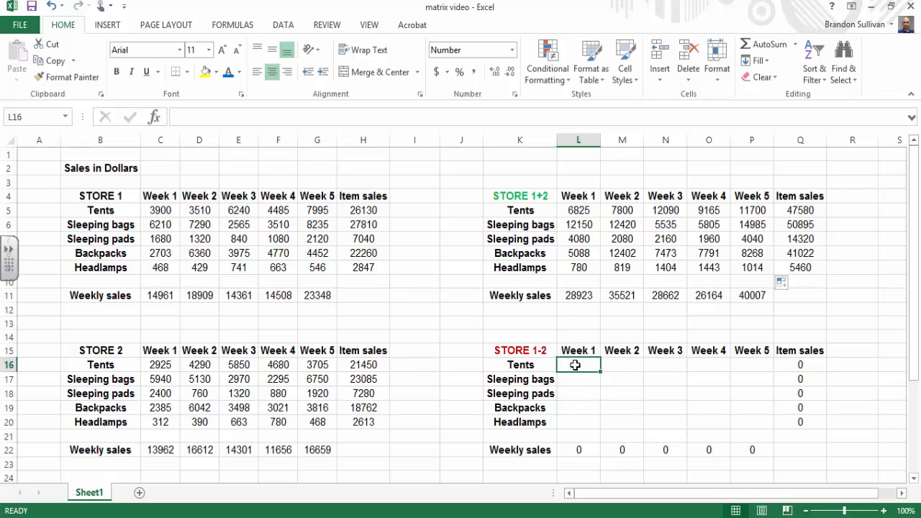
type("=")
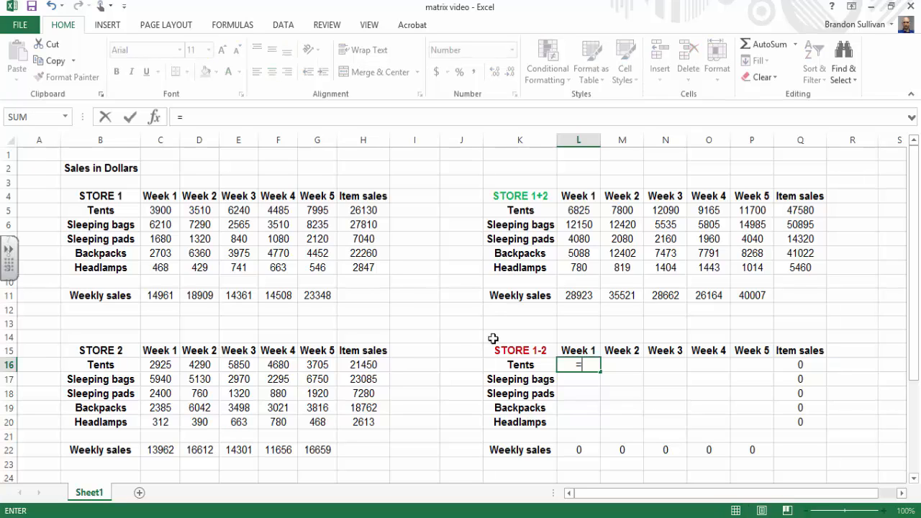
left_click(165, 210)
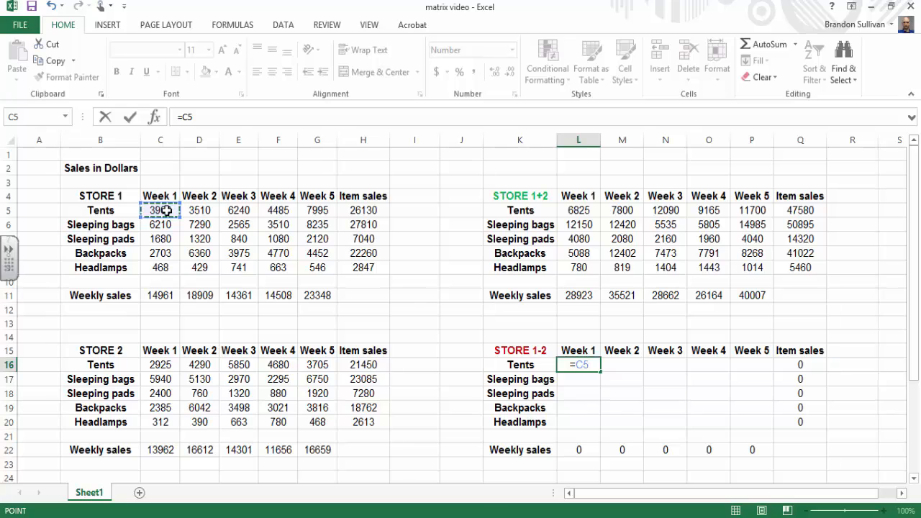
type("-")
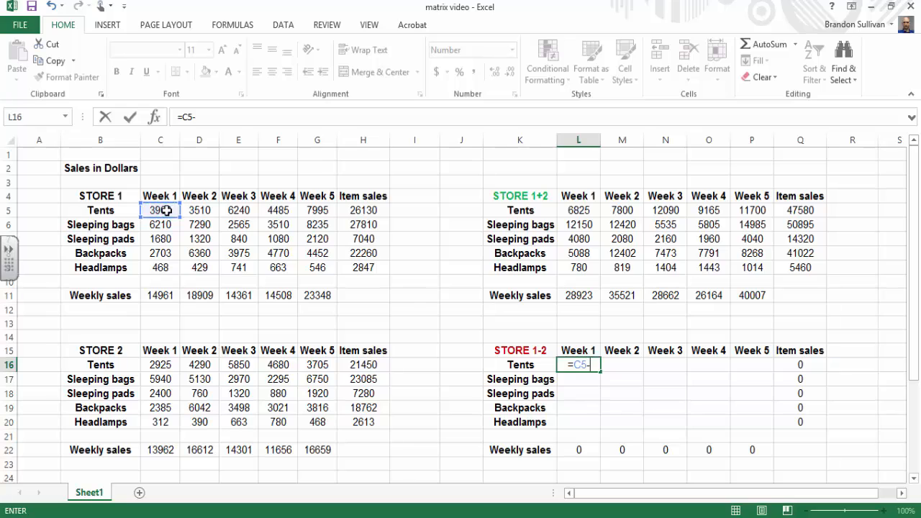
left_click(159, 365)
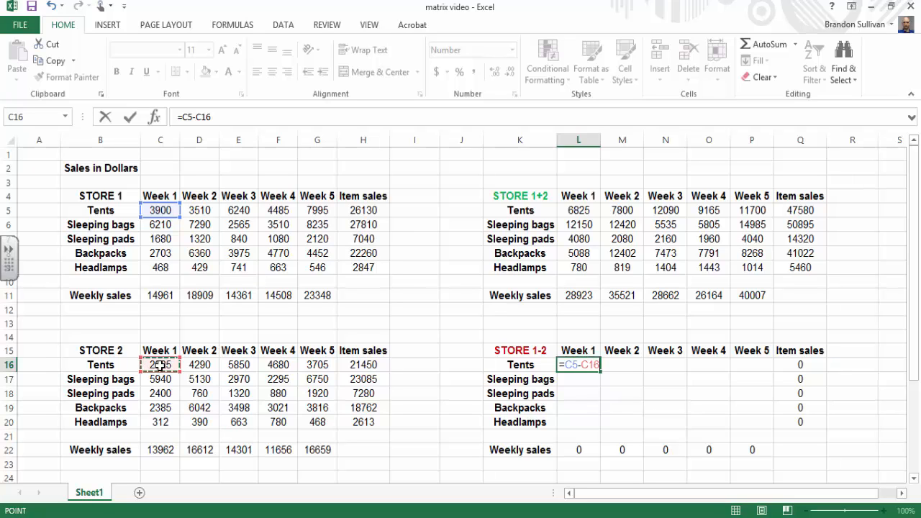
key("Return")
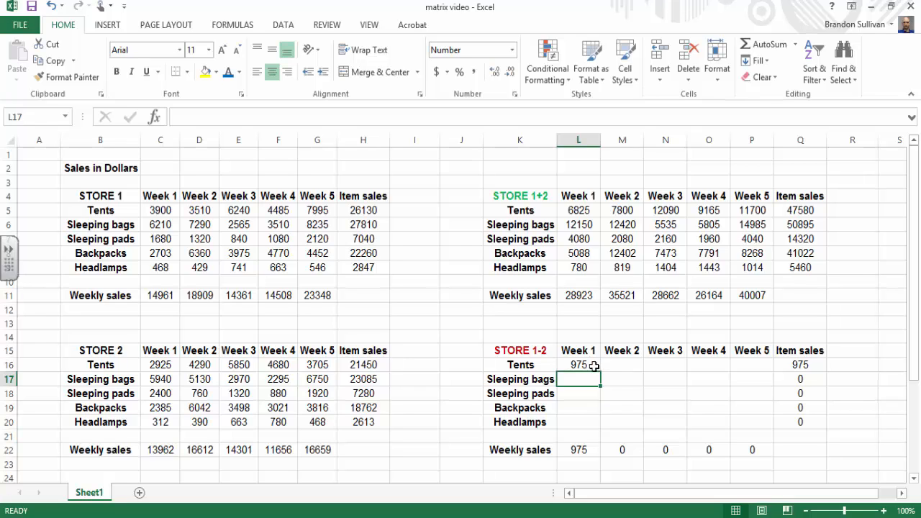
left_click(593, 367)
left_click_drag(601, 371, 771, 428)
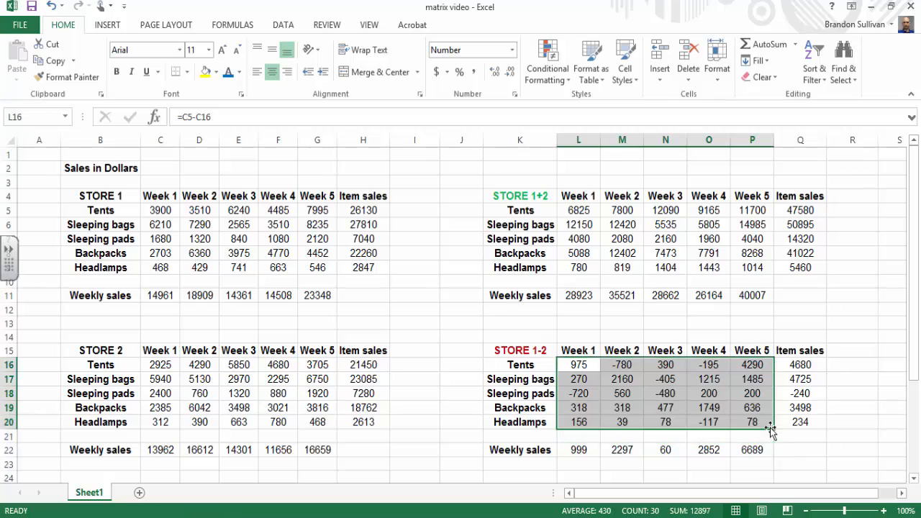
left_click(783, 467)
Step: Review the weekly sales and item sales differences in the STORE 1-2 table, including the sleeping pads total
left_click_drag(582, 449, 737, 445)
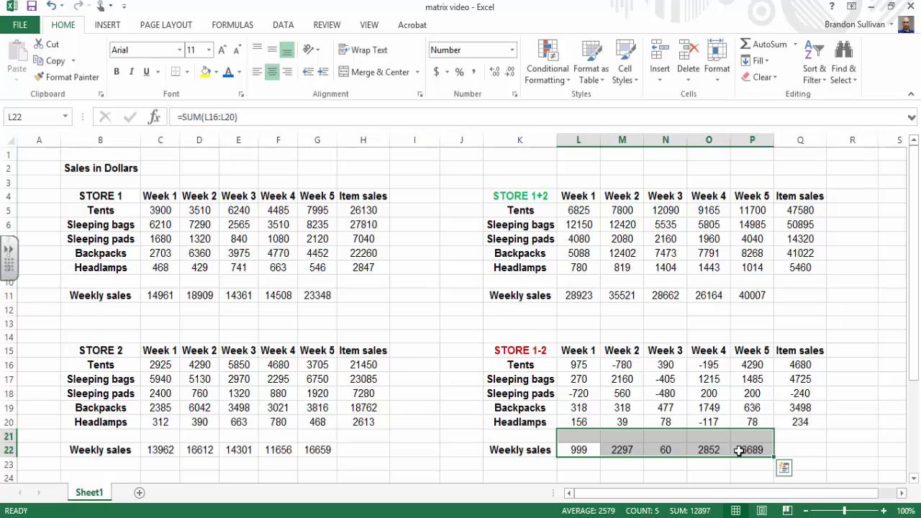
left_click(736, 464)
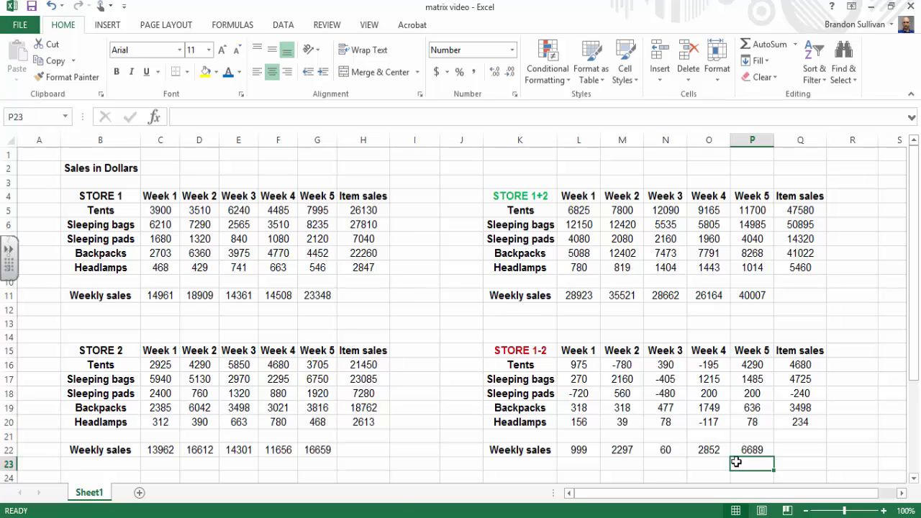
left_click_drag(810, 366, 813, 422)
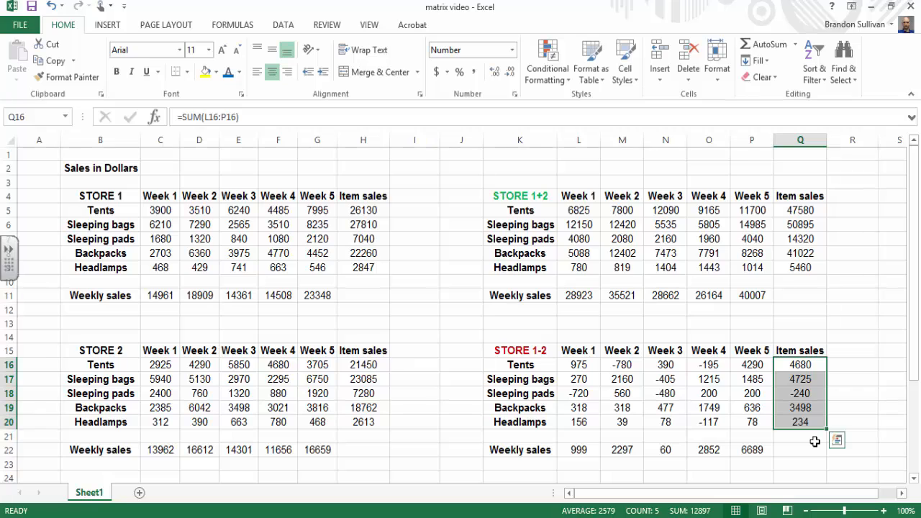
left_click(846, 393)
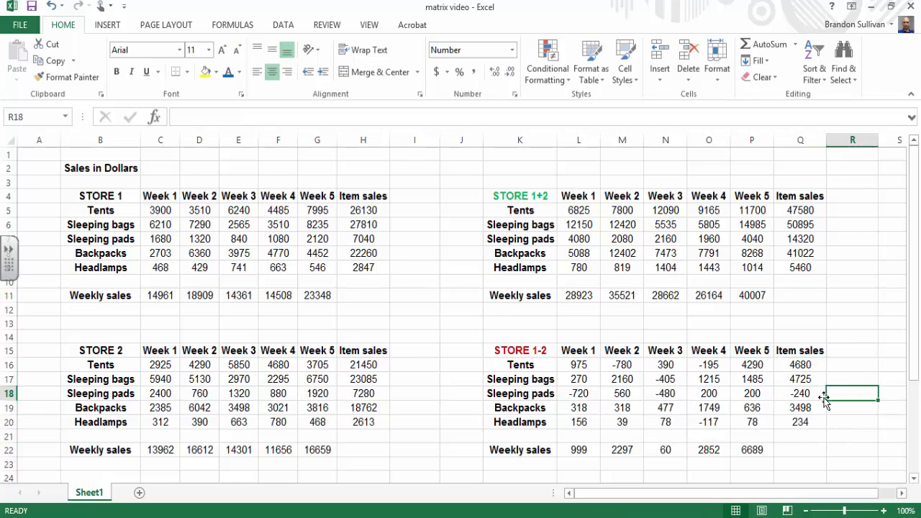
left_click(805, 392)
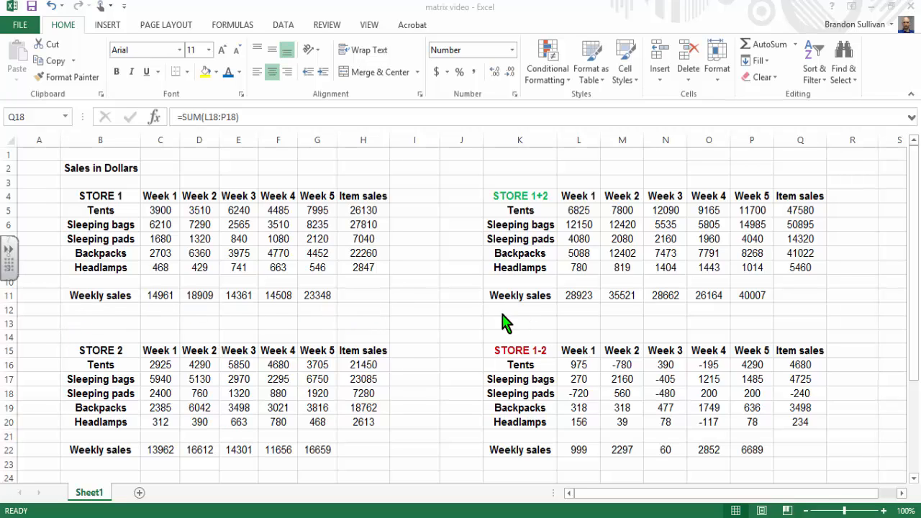
Step: Examine the empty STORE 1 table starting at row 25 and the 0.075 multiplier in A25
key("Down")
key("Down")
key("Down")
key("Down")
key("Down")
key("Down")
key("Down")
key("Down")
key("Down")
key("Down")
key("Down")
key("Down")
key("Down")
key("Down")
key("Down")
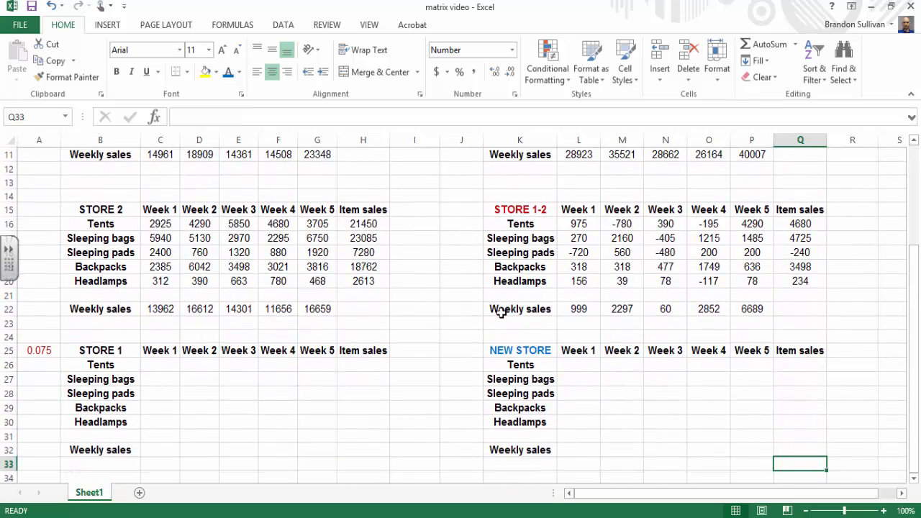
left_click(114, 352)
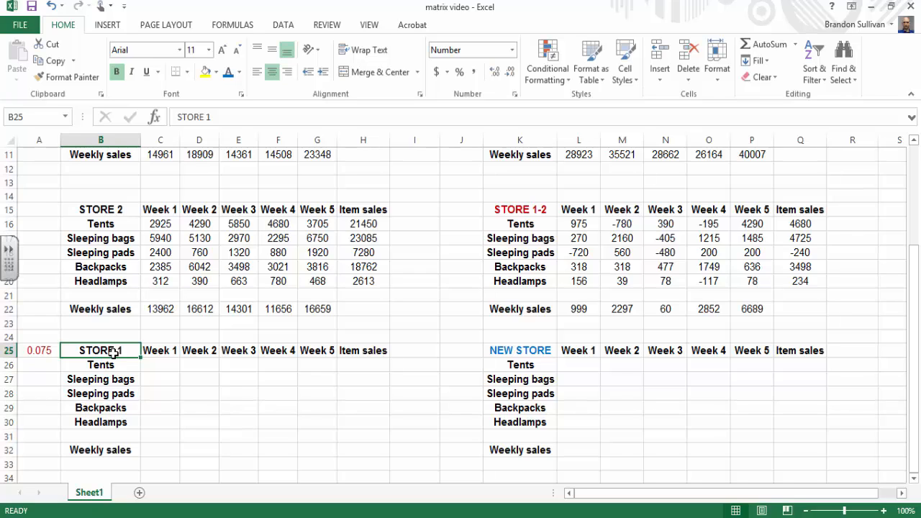
left_click(47, 352)
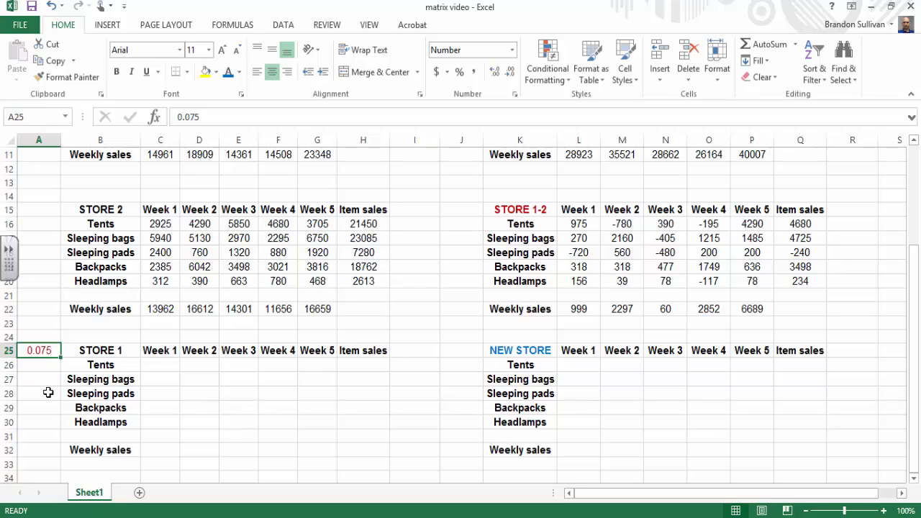
Step: Multiply Store 1's Week 1 tent sales by the 0.075 multiplier by entering =C5*A25 in C26
left_click(158, 365)
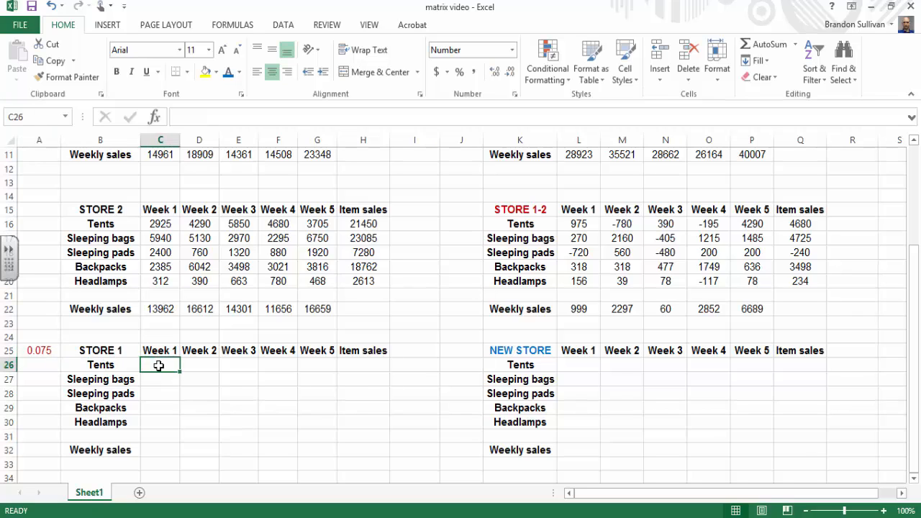
type("=")
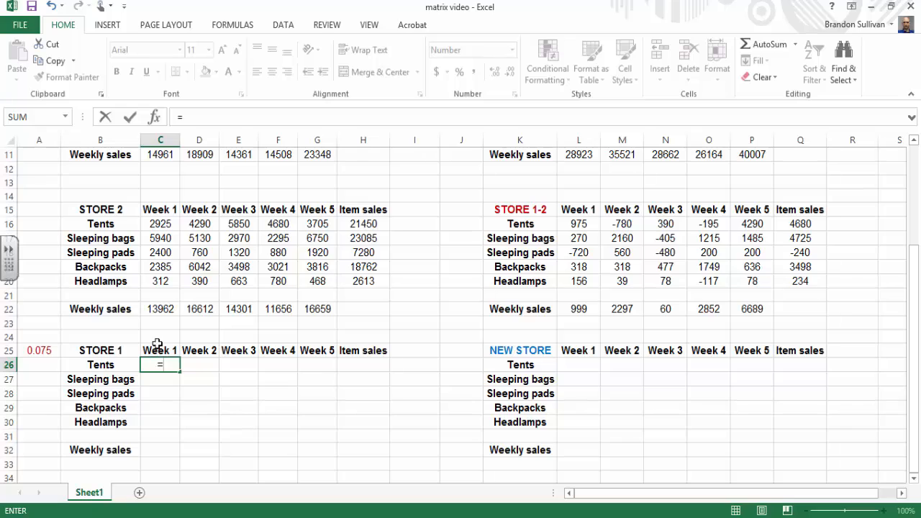
scroll(160, 360, "up", 2)
scroll(160, 353, "up", 2)
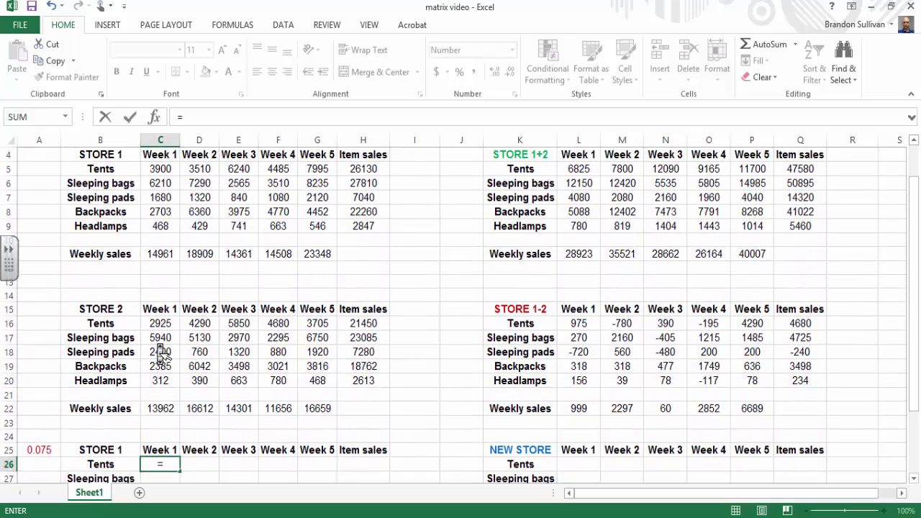
left_click(164, 196)
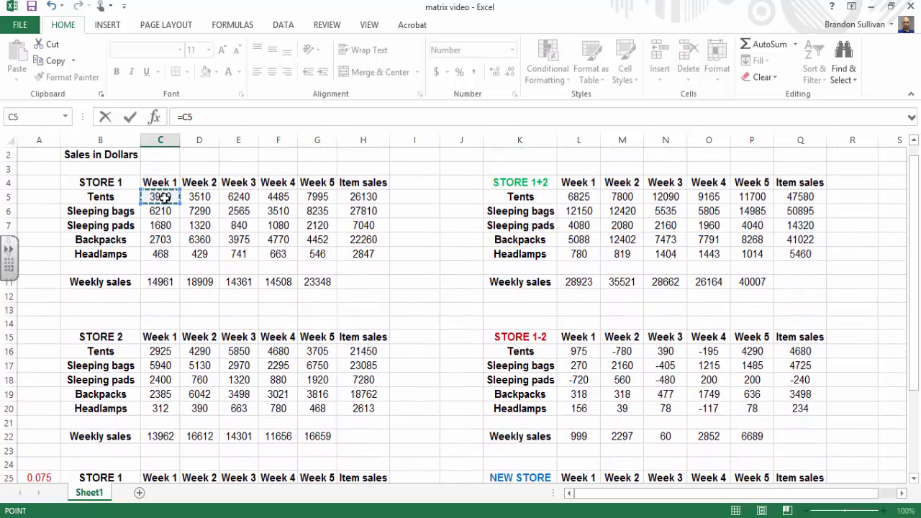
type("*")
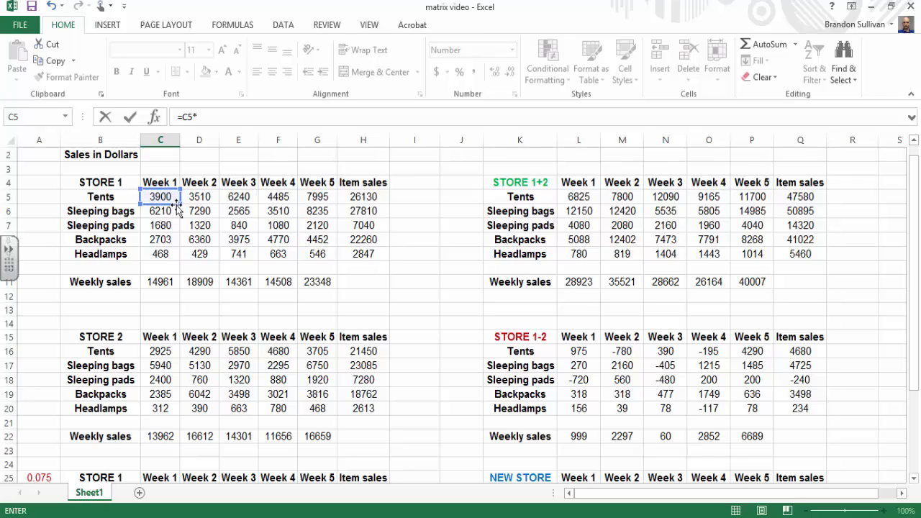
scroll(181, 211, "down", 1)
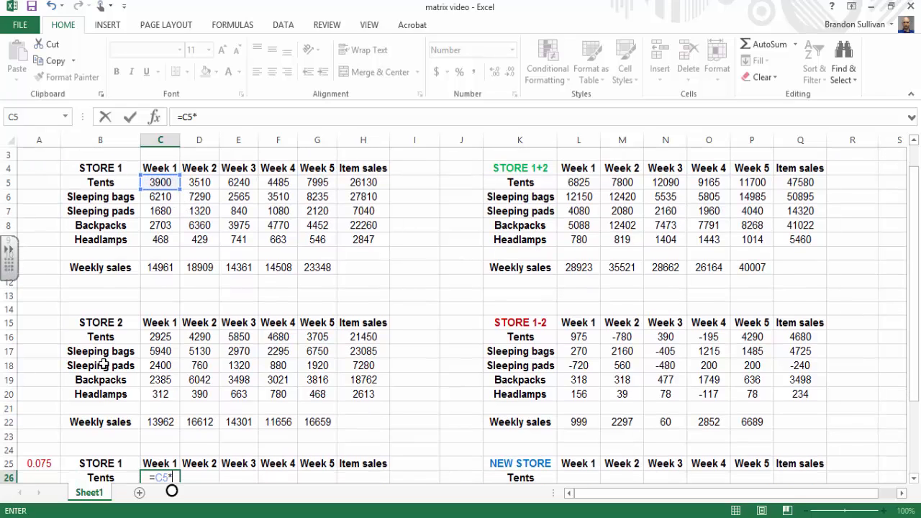
left_click(52, 463)
key("Return")
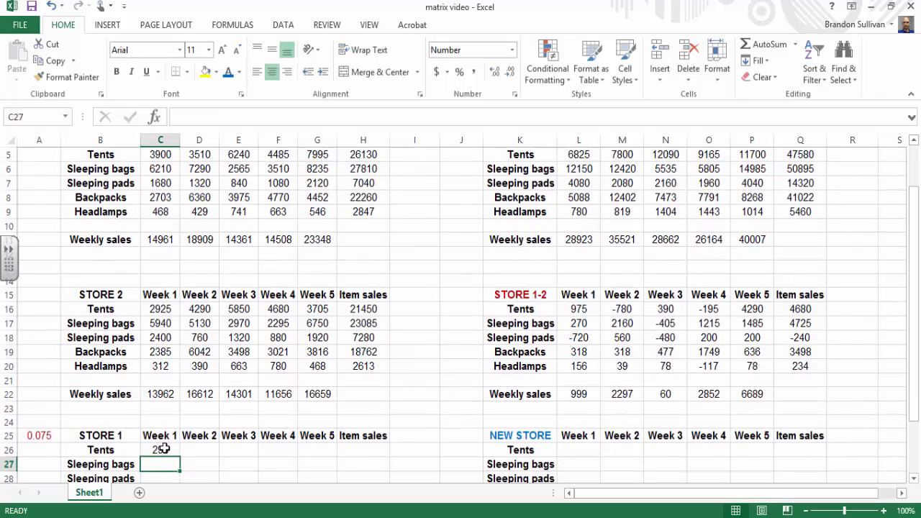
Step: Make the multiplier reference in C26 absolute so the formula reads =C5*$A$25
left_click(164, 448)
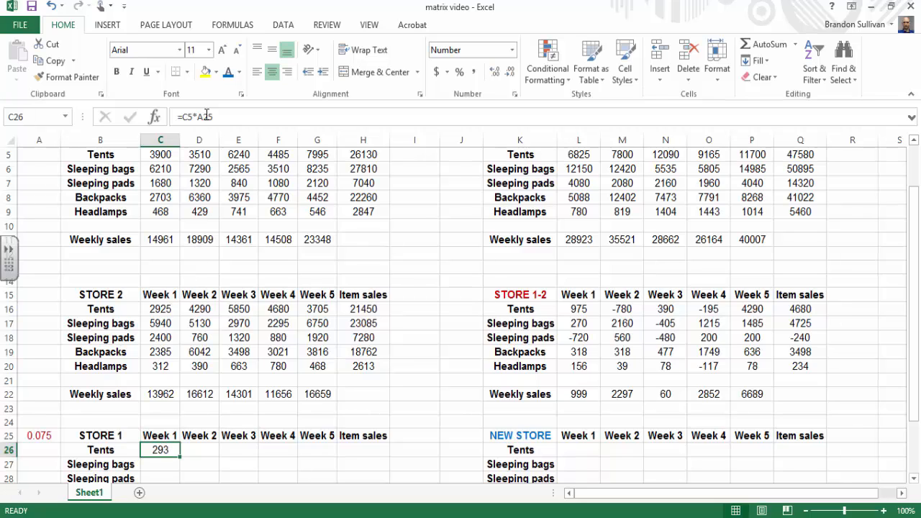
left_click(198, 116)
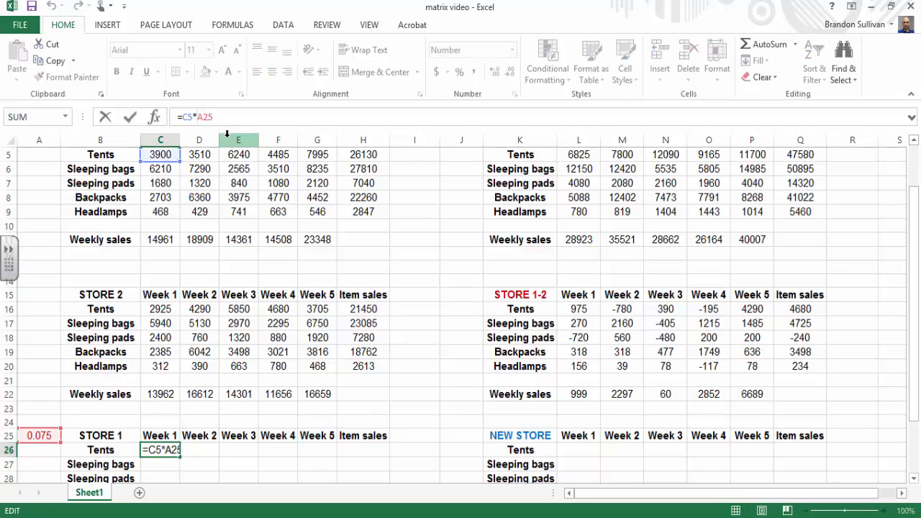
type("$A$")
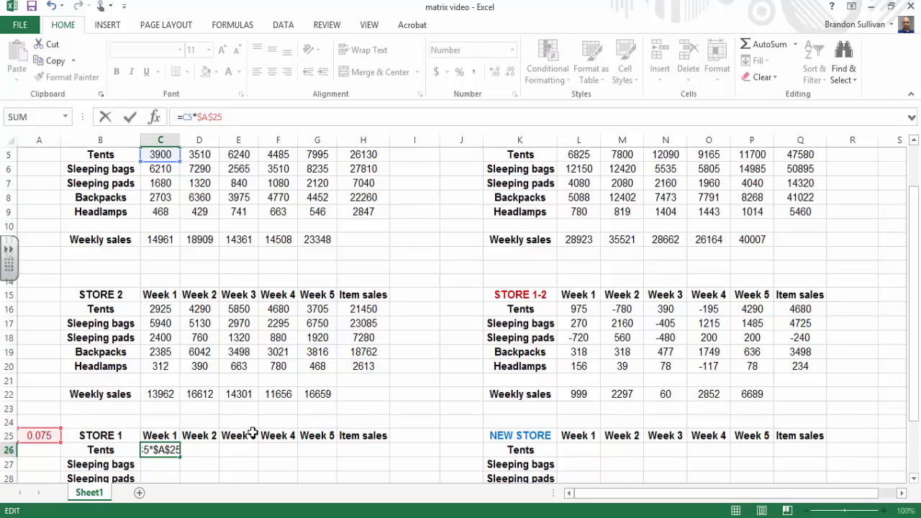
key("Return")
scroll(256, 443, "down", 2)
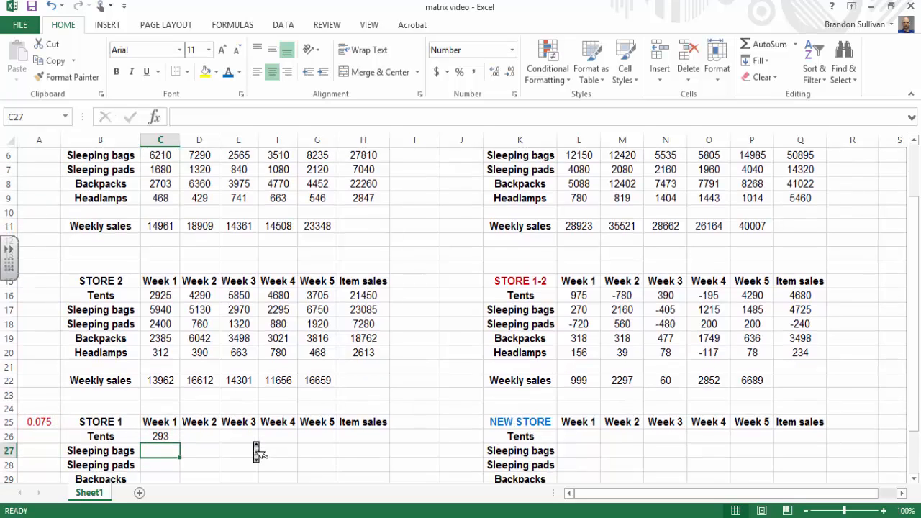
Step: Fill the C26 formula over C26:G30 for all items and weeks, and check the Week 5 headlamps formula in G30
left_click(162, 379)
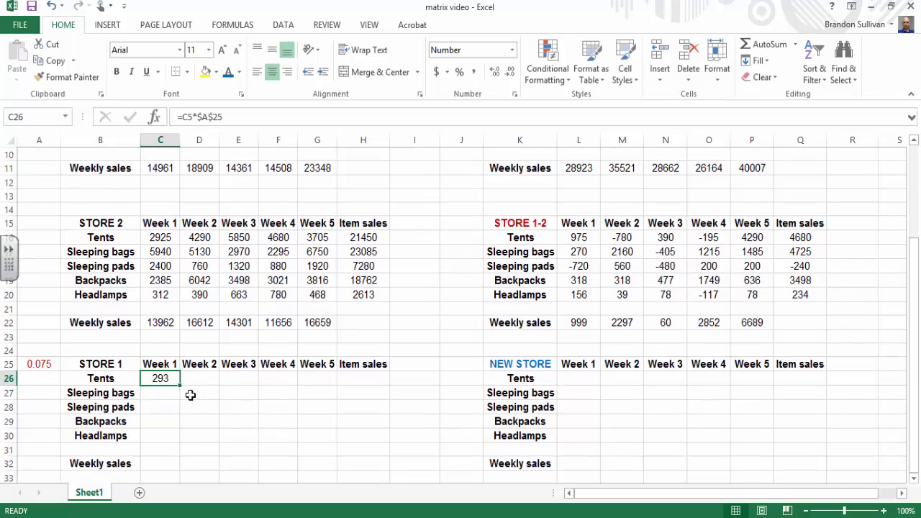
left_click_drag(181, 386, 339, 441)
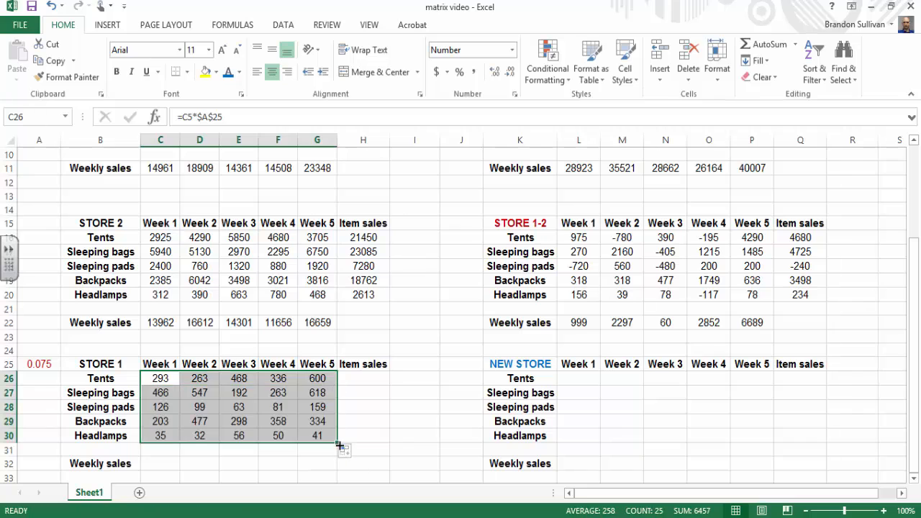
left_click(374, 458)
left_click(319, 435)
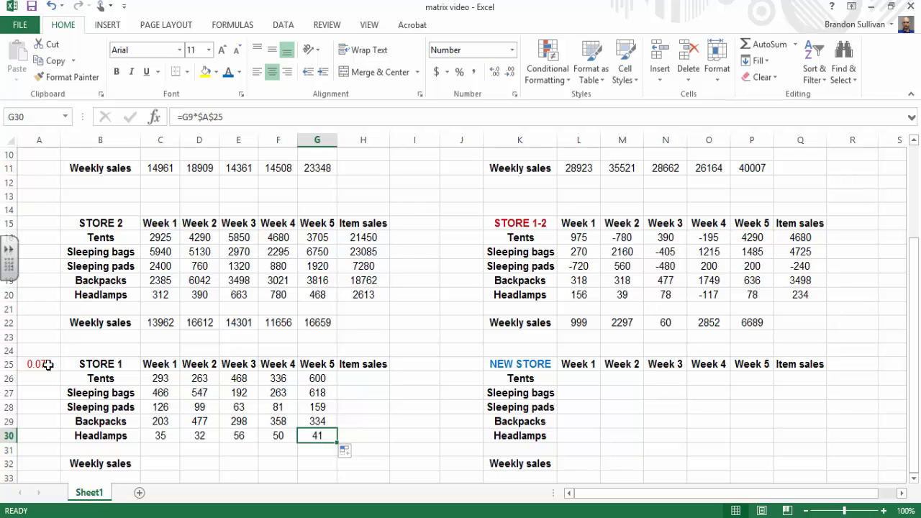
Step: Total the scaled Store 1 Week 1 sales in C32 with =SUM(C26:C30) and fill the formula across to G32
left_click(168, 463)
type("=")
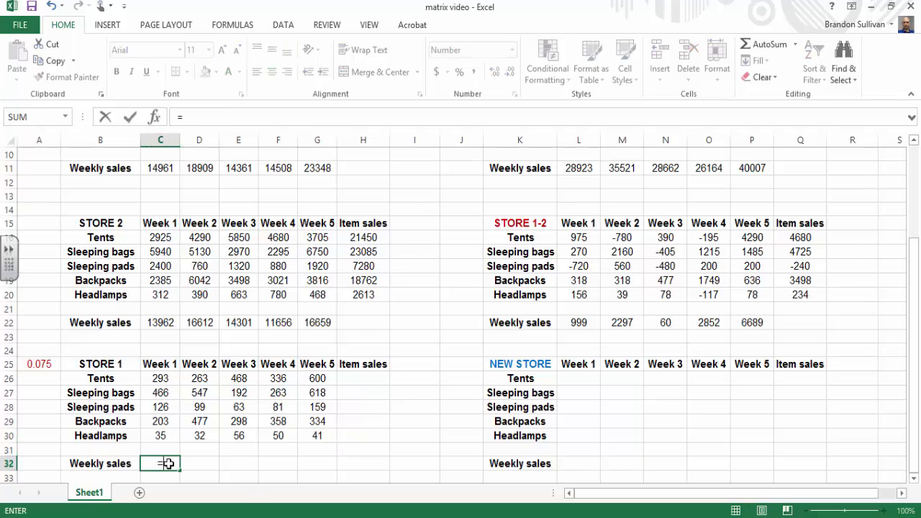
type("sum(")
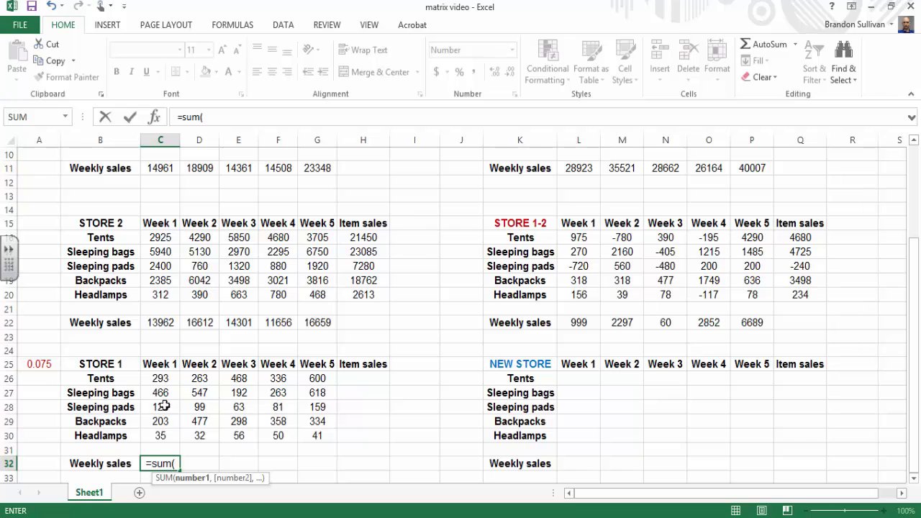
left_click_drag(177, 379, 177, 430)
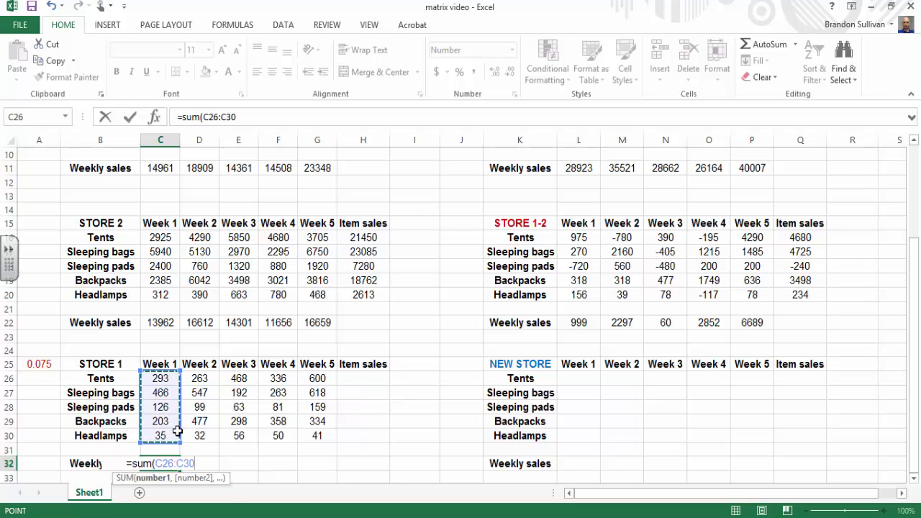
type(")")
key("Return")
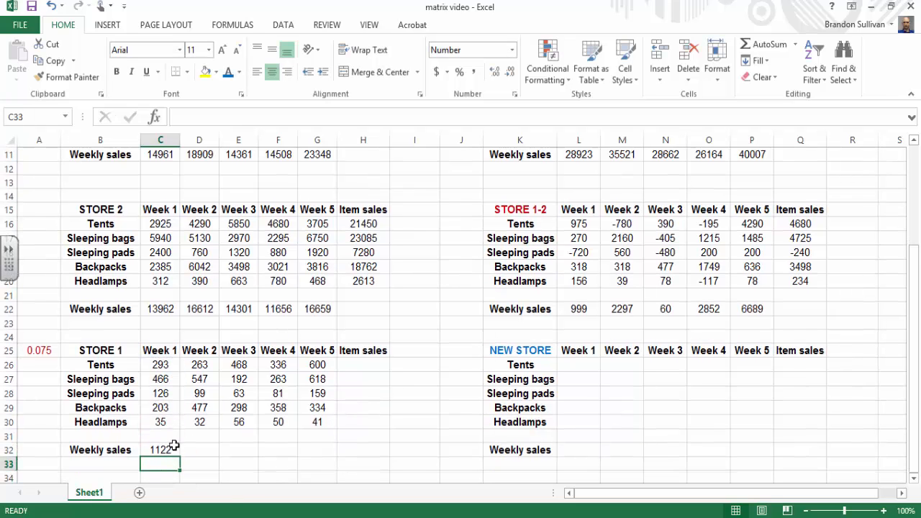
left_click(176, 449)
left_click_drag(181, 456, 335, 429)
Step: Total the scaled Store 1 tent sales in H26 with =SUM(C26:G26) and fill the formula down to H30
left_click(364, 366)
type("=")
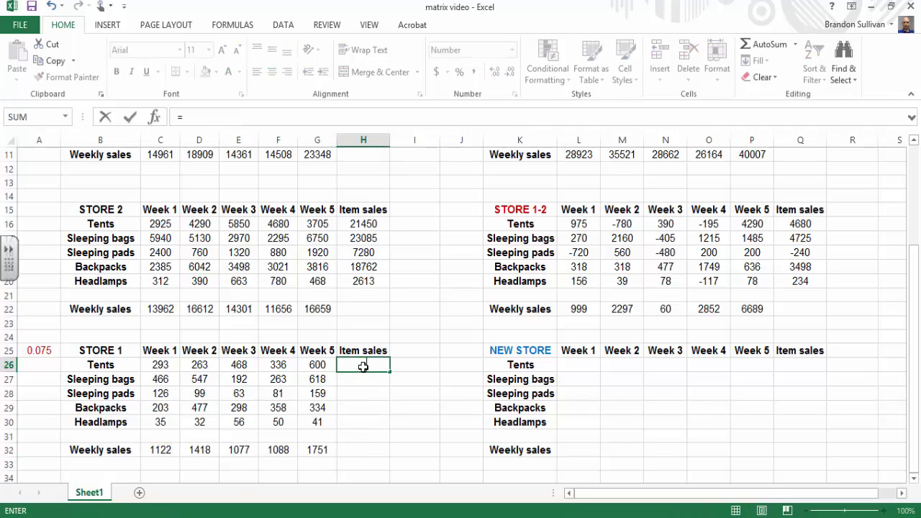
type("sum(")
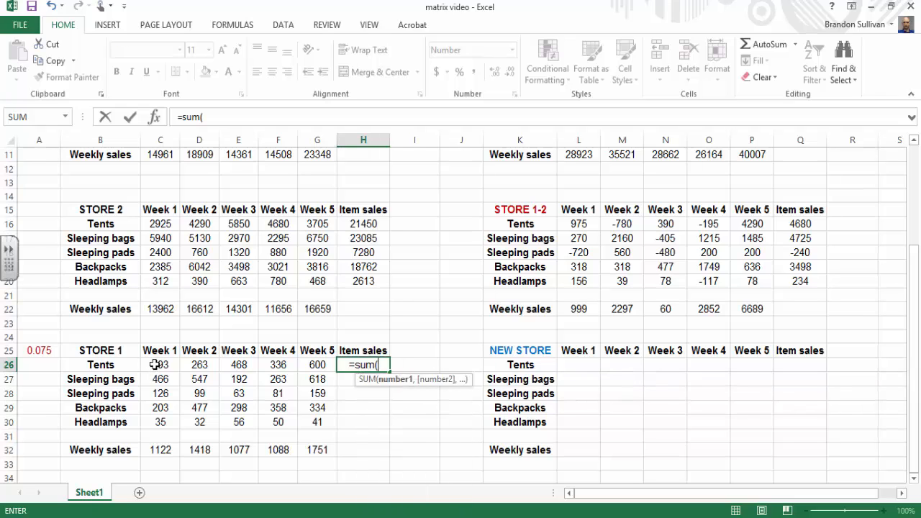
left_click_drag(153, 365, 305, 365)
type(")")
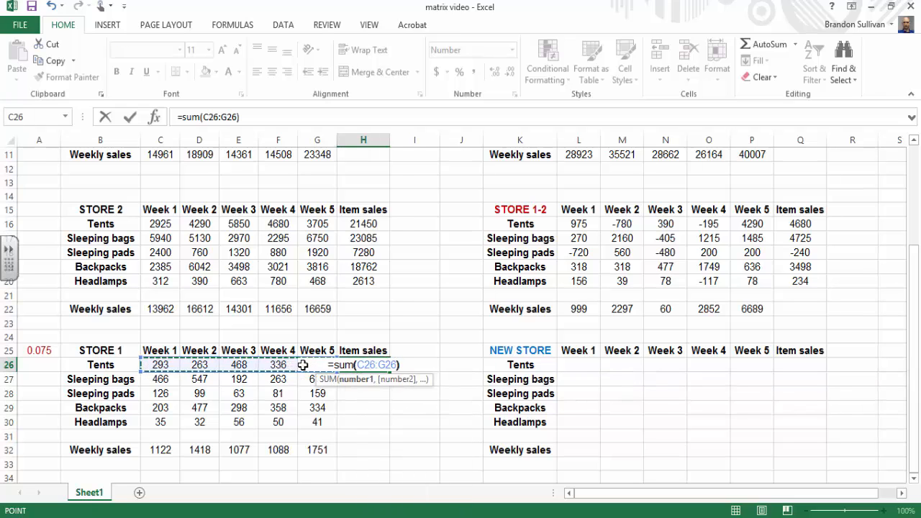
key("Return")
left_click(352, 365)
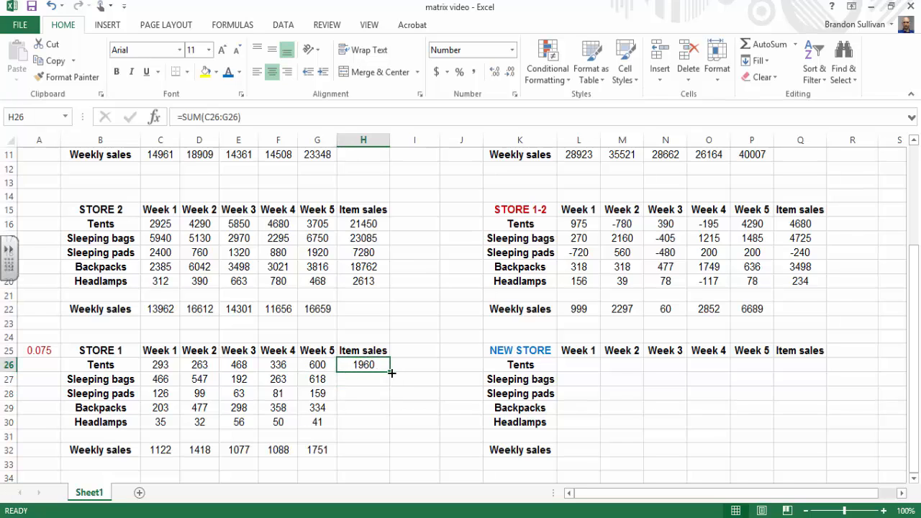
left_click_drag(389, 372, 390, 431)
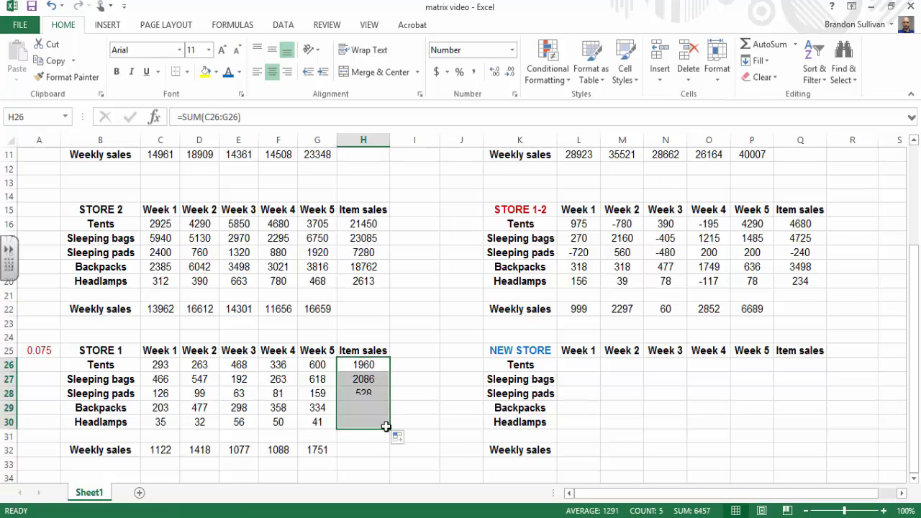
left_click(447, 458)
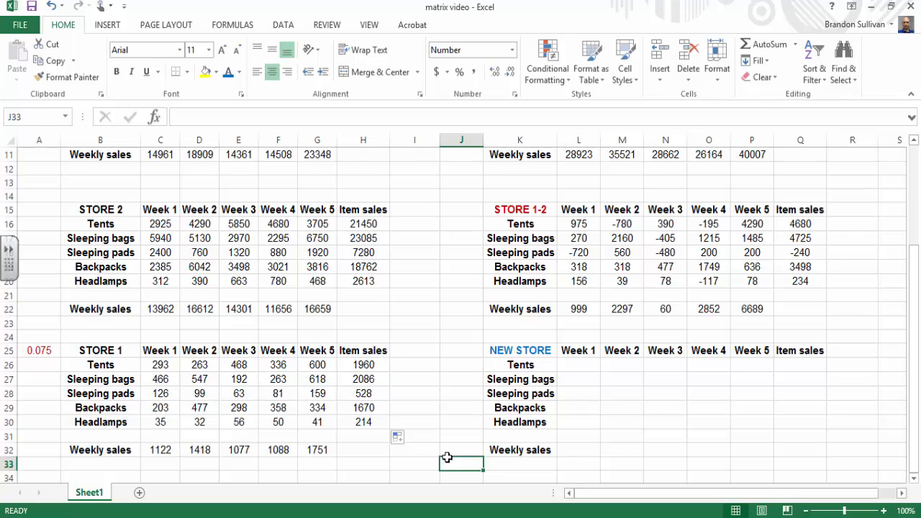
Step: Enter the multiplier 1.5 in J26 beside the NEW STORE table and format the cell to one decimal place
left_click(460, 365)
type("1.5")
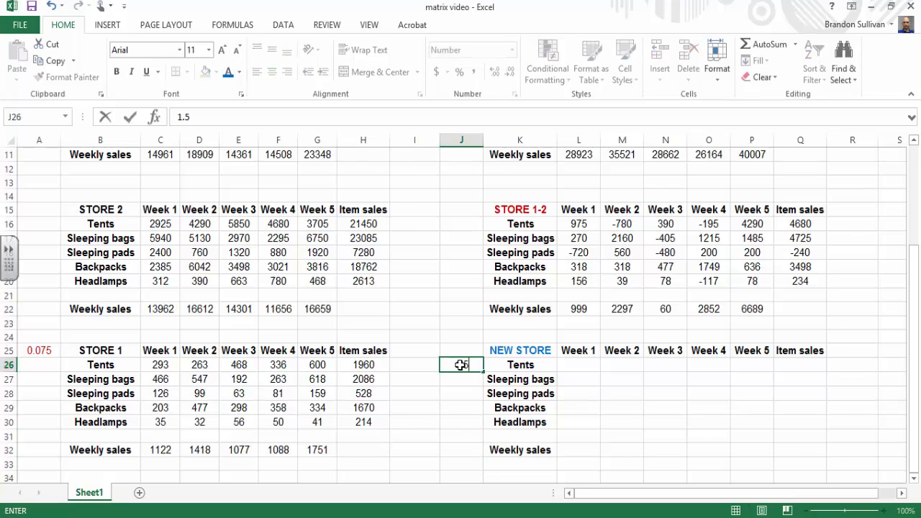
left_click(471, 406)
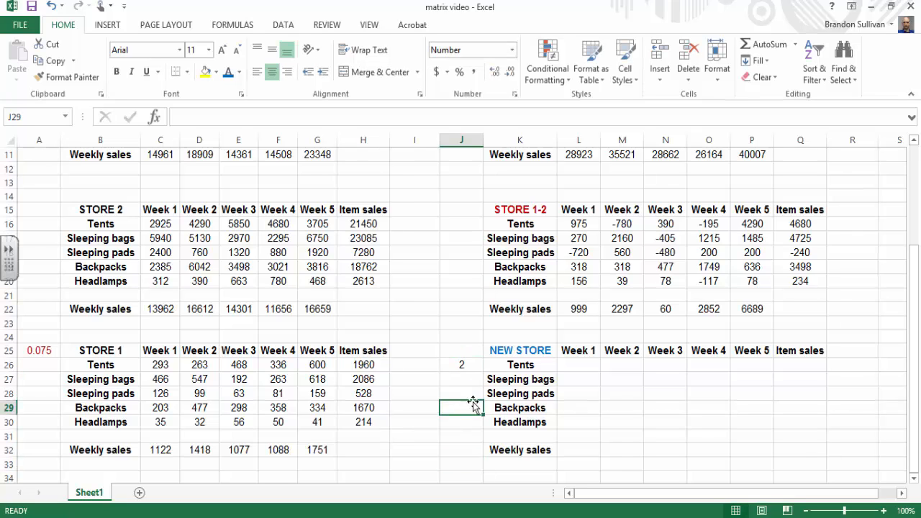
left_click(458, 365)
right_click(458, 364)
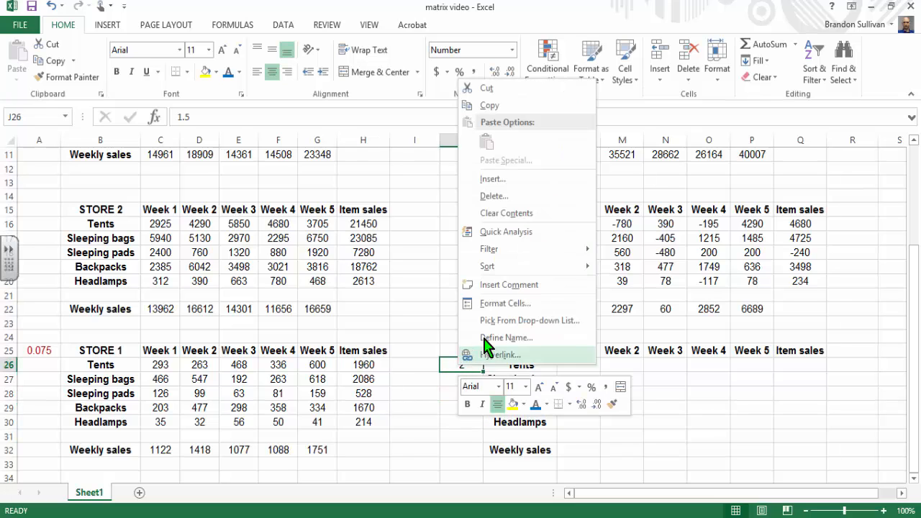
left_click(505, 307)
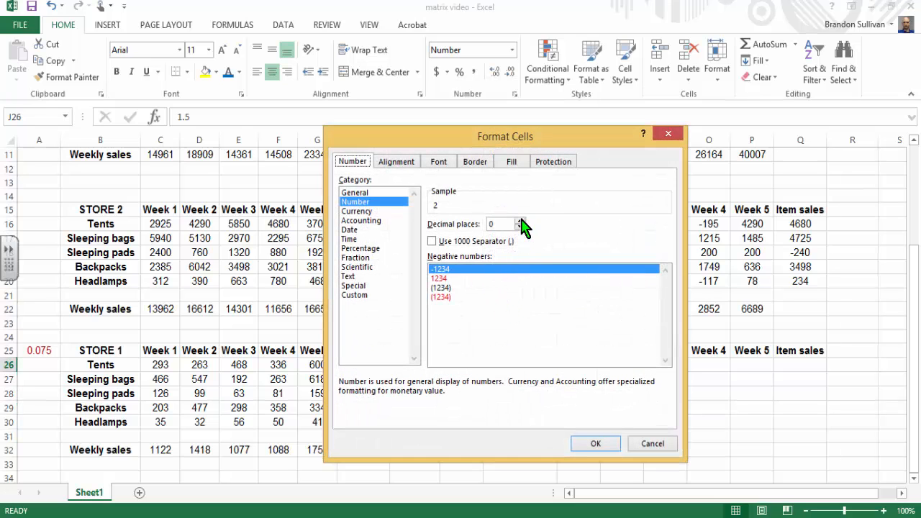
left_click(520, 221)
left_click(596, 443)
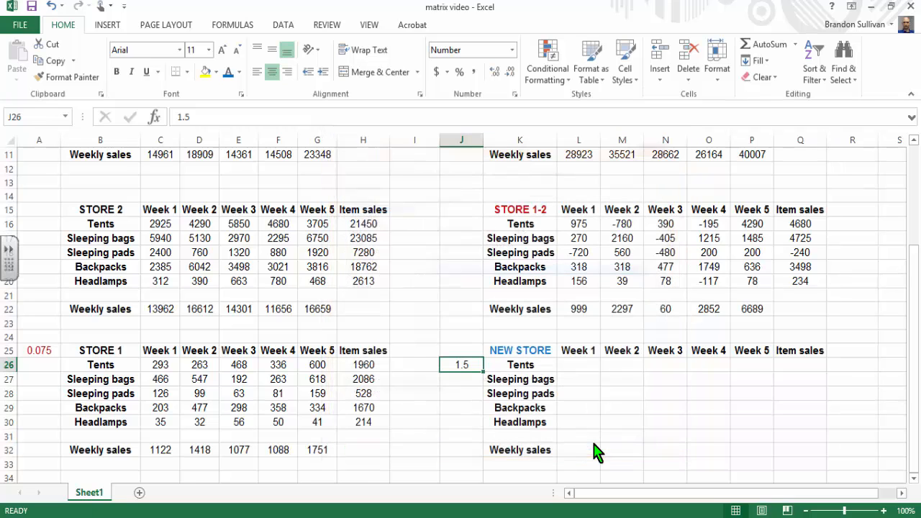
left_click(447, 426)
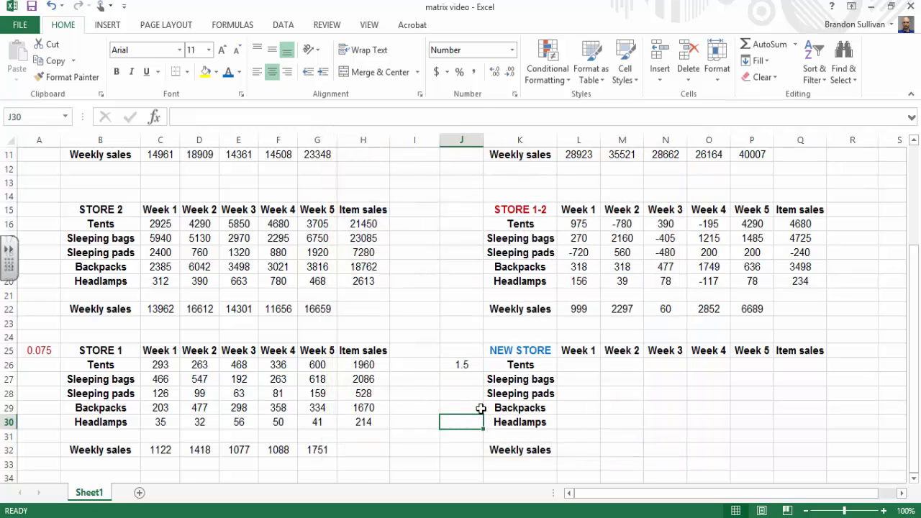
Step: Multiply the original Store 1 Week 1 tent sales by the 1.5 multiplier by entering =C5*J26 in L26
left_click(565, 365)
type("=")
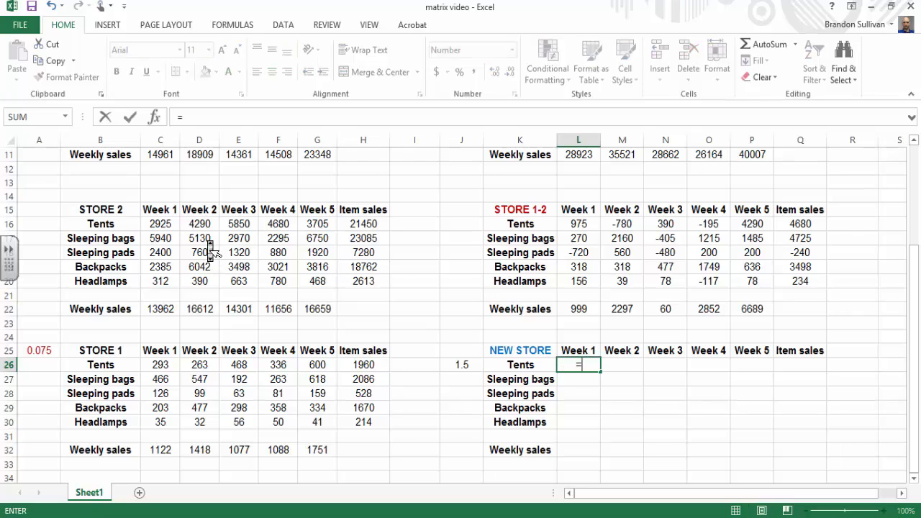
scroll(214, 264, "up", 2)
scroll(211, 252, "up", 1)
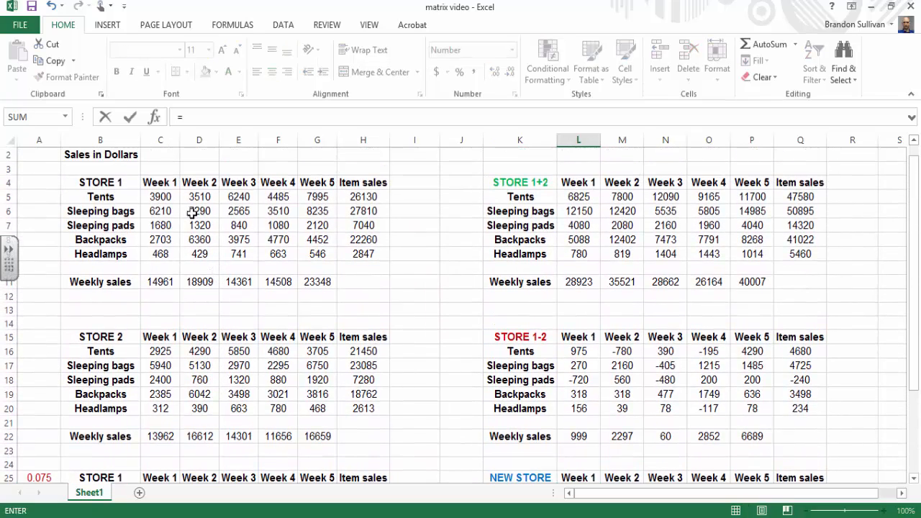
left_click(162, 196)
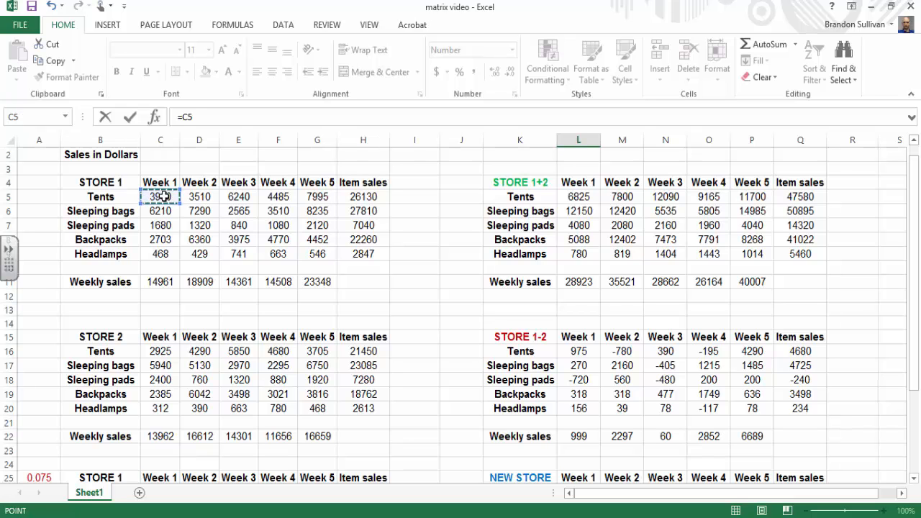
type("*")
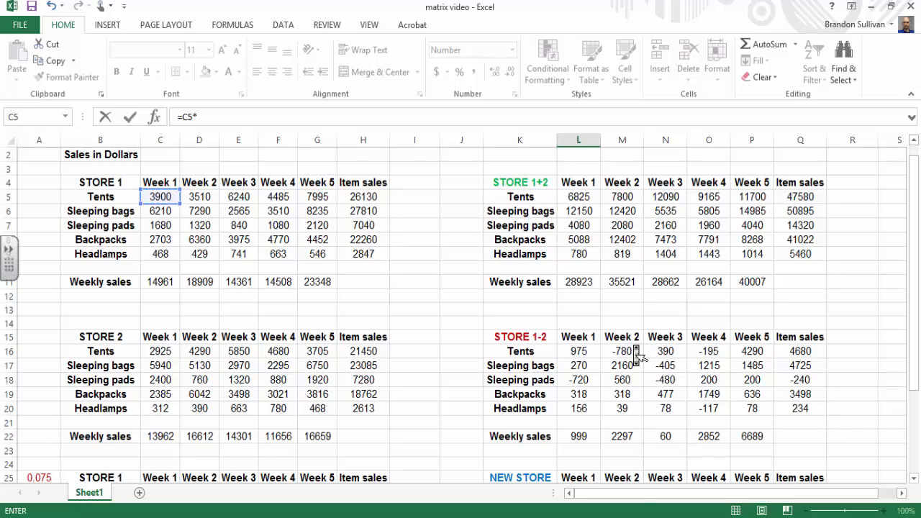
scroll(637, 356, "down", 2)
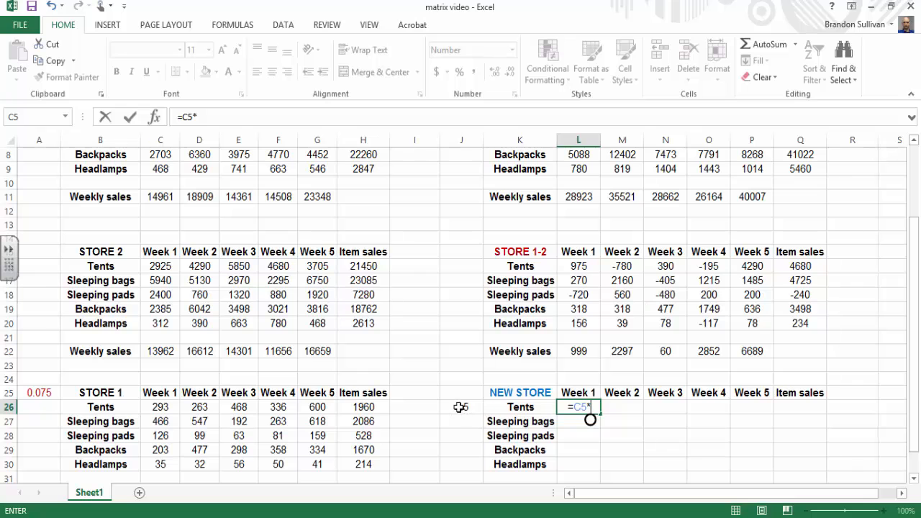
left_click(459, 408)
key("Return")
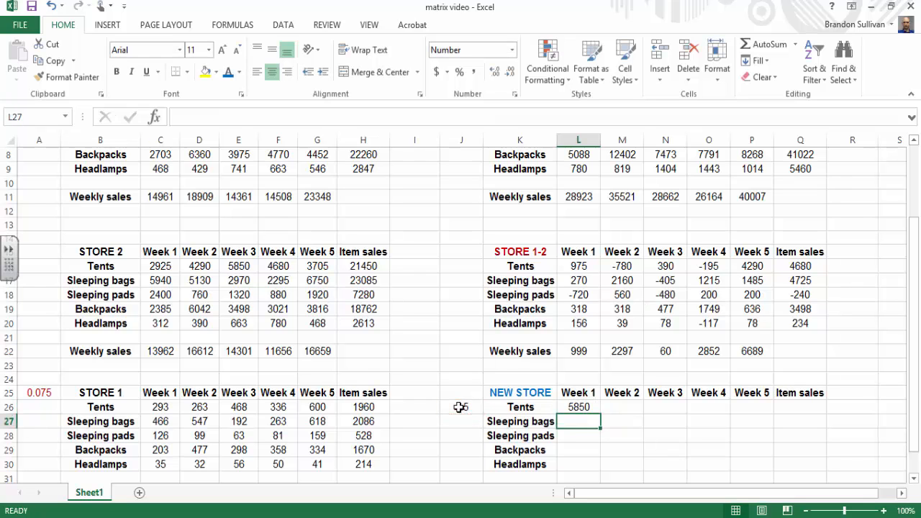
Step: Make the multiplier reference in L26 absolute so the formula reads =C5*$J$26
scroll(459, 406, "up", 2)
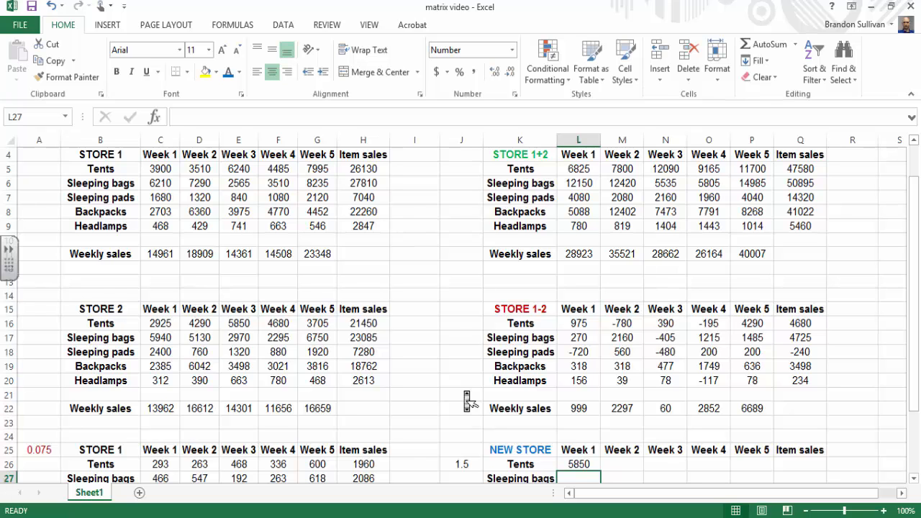
scroll(468, 401, "down", 1)
scroll(468, 401, "down", 1)
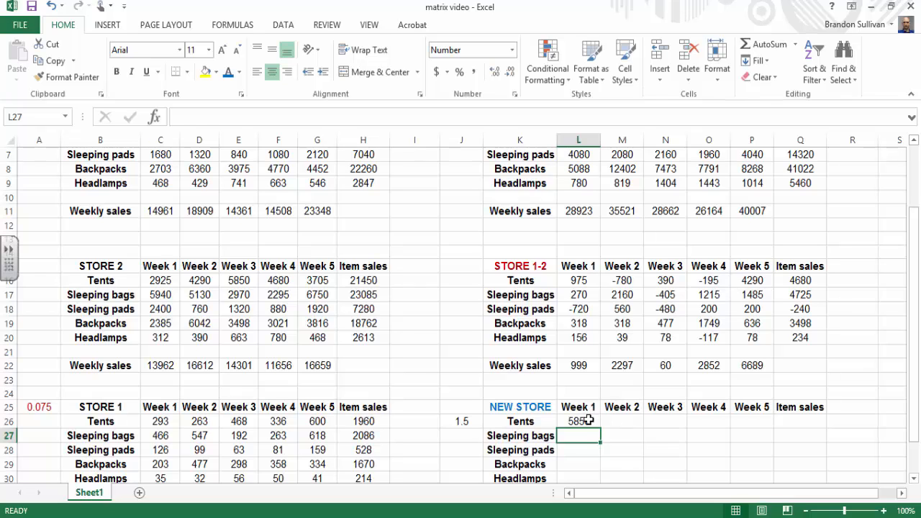
left_click(589, 420)
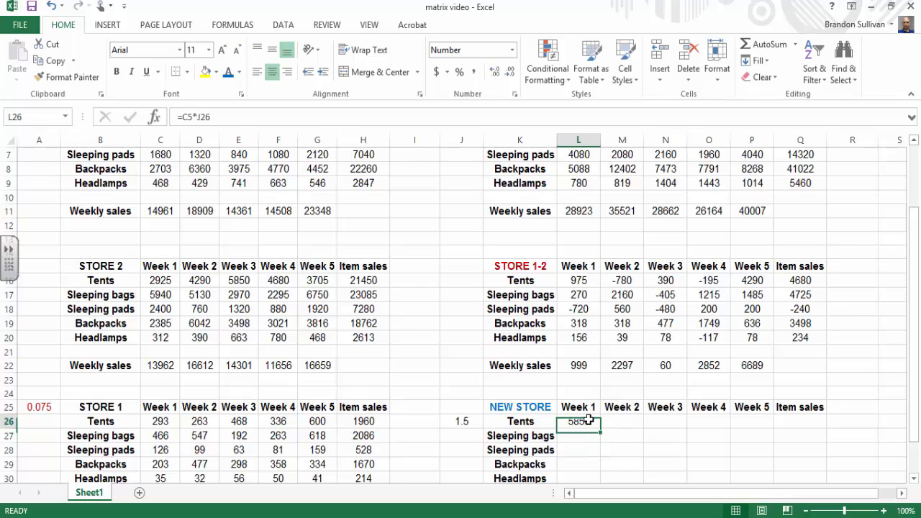
left_click(197, 117)
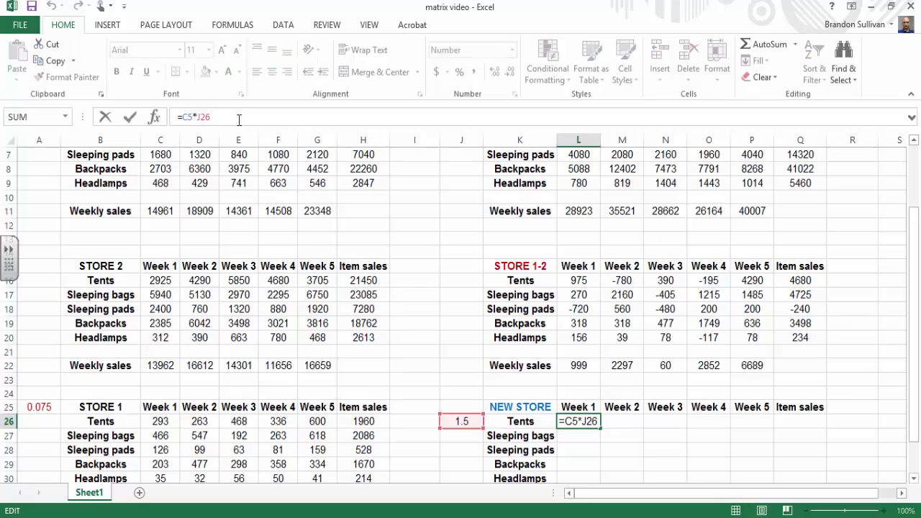
type("$J$")
key("Return")
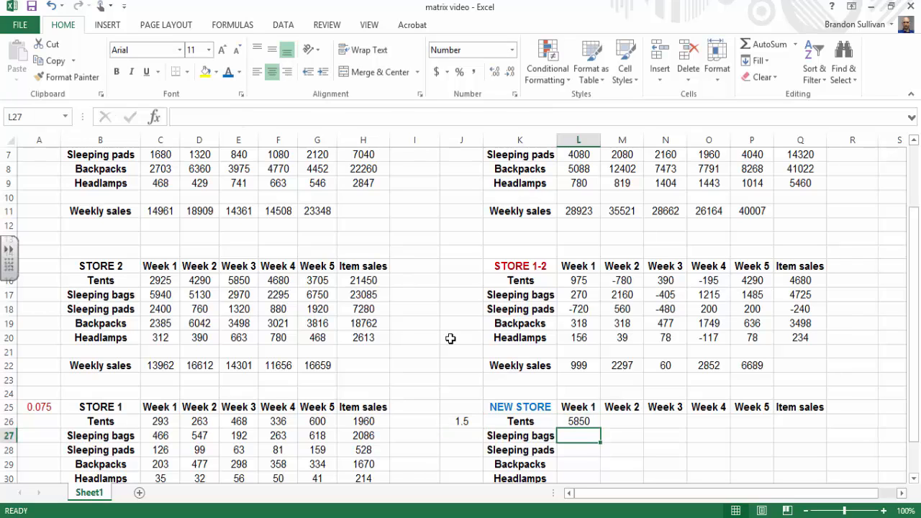
Step: Fill the L26 formula over L26:P30 for all NEW STORE items and weeks, and check the Week 5 headlamps formula in P30
left_click(580, 422)
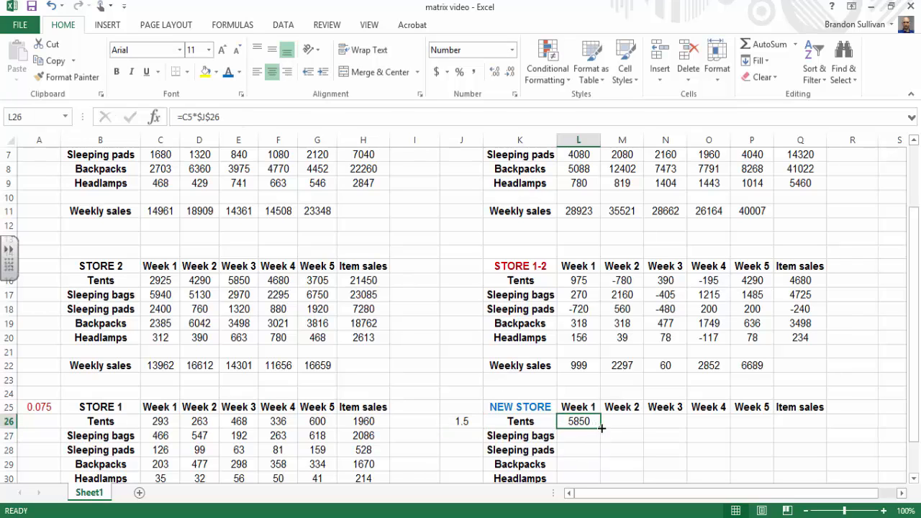
left_click_drag(601, 428, 764, 464)
left_click(464, 336)
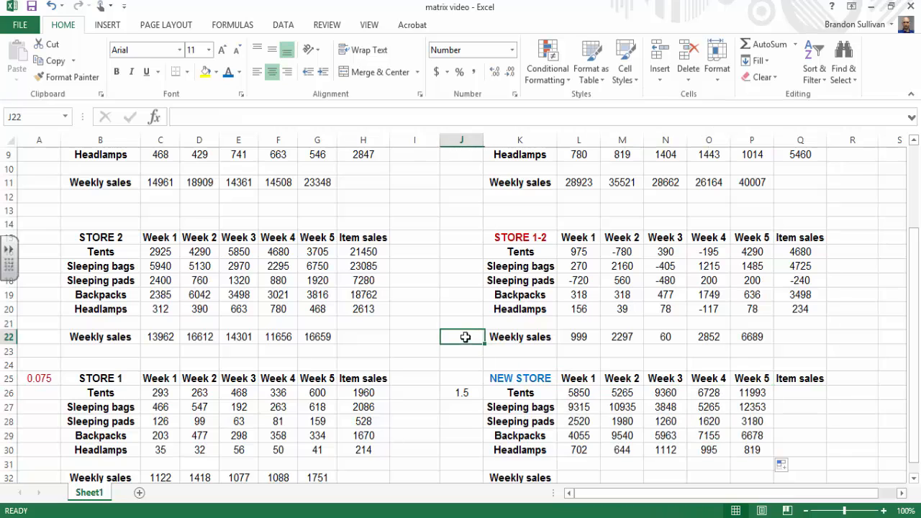
left_click(763, 452)
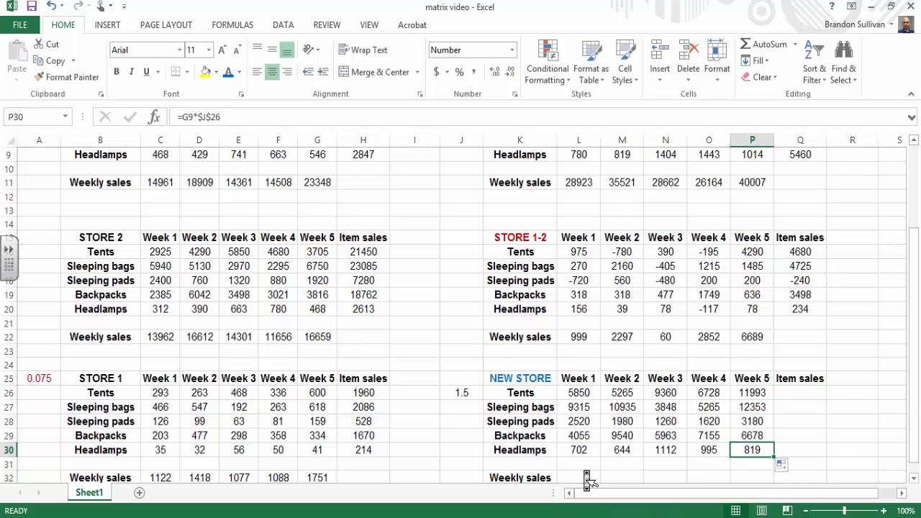
Step: Total the NEW STORE Week 1 sales in L32 with =SUM(L26:L30) and fill the formula across to P32
scroll(583, 469, "down", 1)
left_click(582, 466)
type("=s")
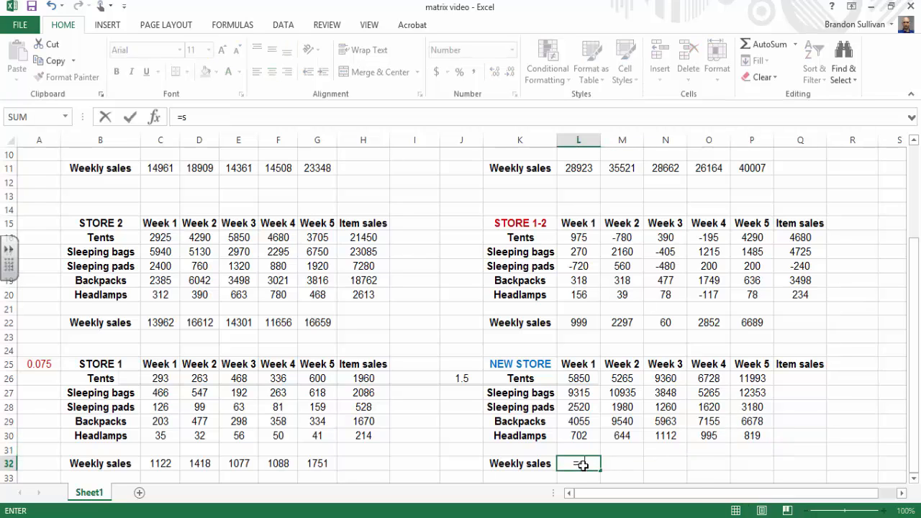
type("um(")
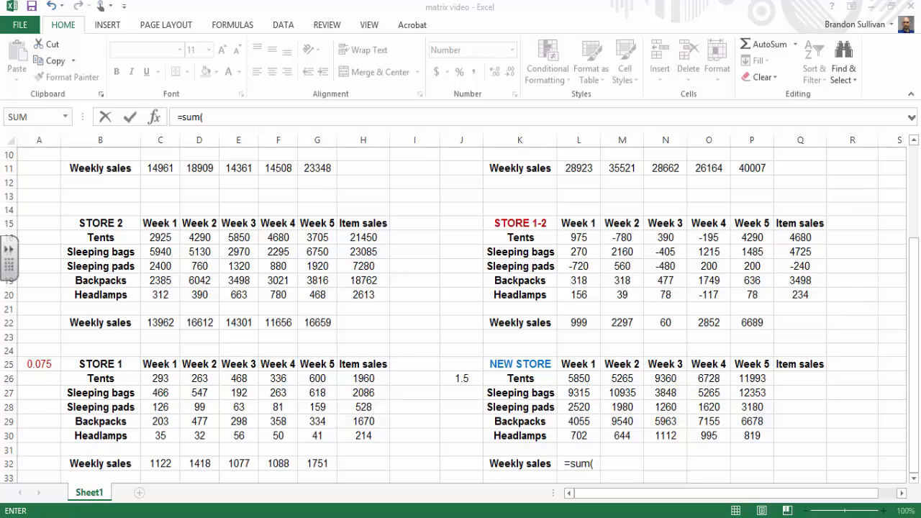
left_click(592, 463)
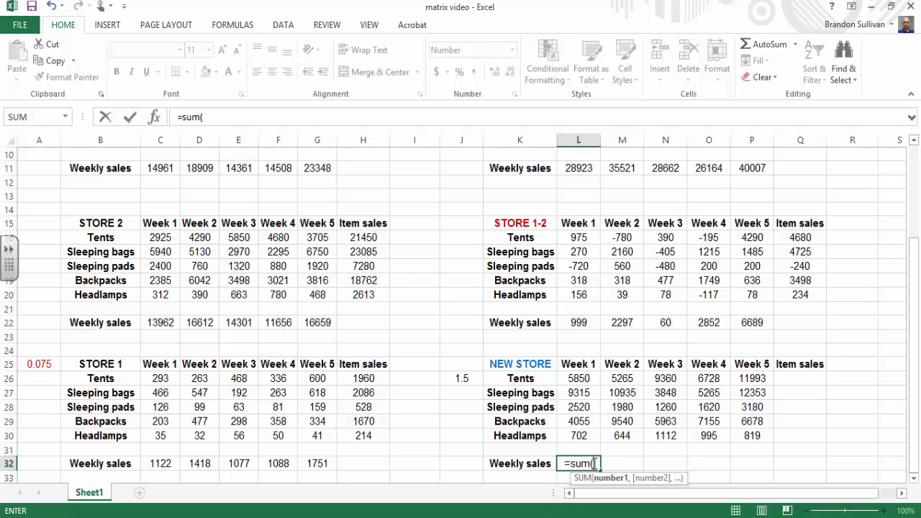
left_click_drag(582, 380, 582, 435)
type(")")
key("Return")
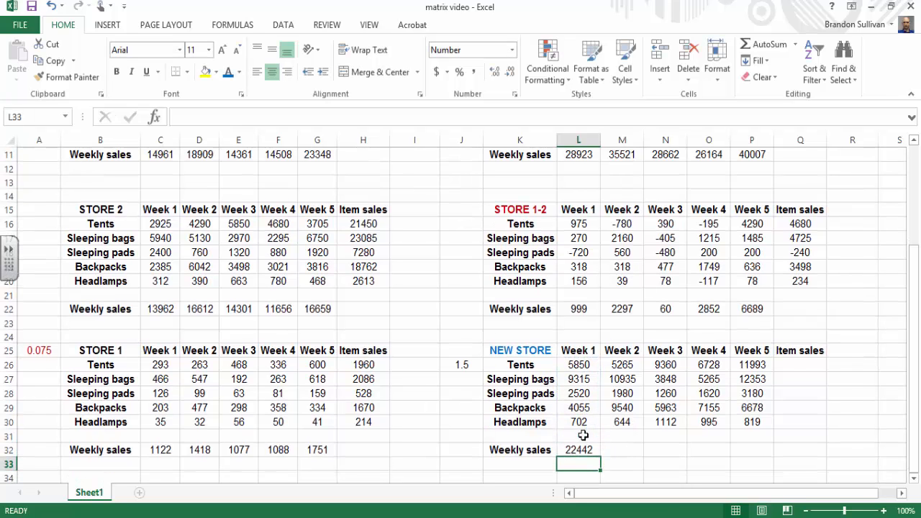
left_click(580, 449)
left_click_drag(601, 457, 749, 458)
Step: Total the NEW STORE tent sales in Q26 with =SUM(L26:P26) and fill the formula down to Q30
left_click(797, 365)
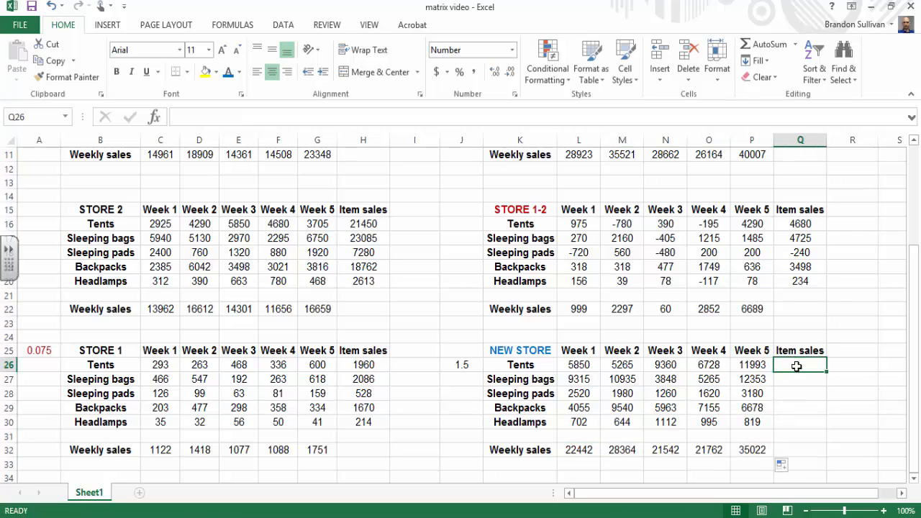
type("=sum(")
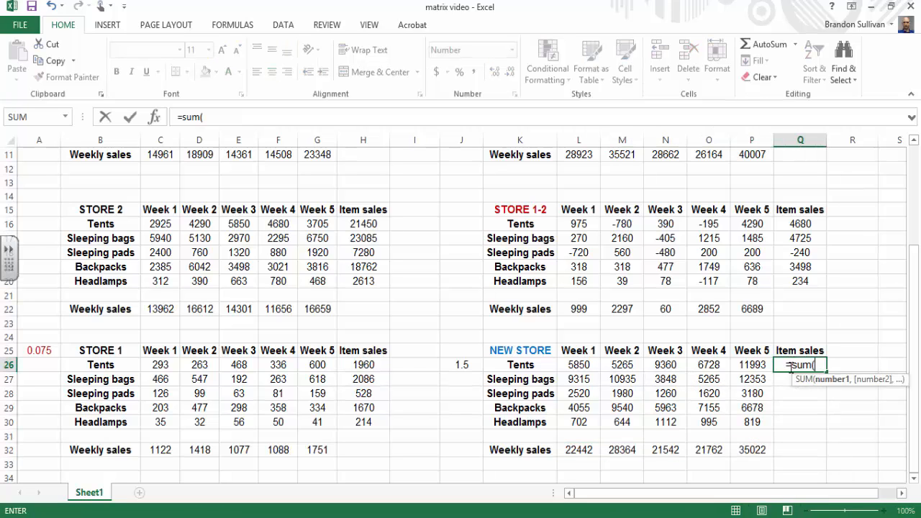
left_click_drag(578, 365, 748, 365)
type(")")
key("Return")
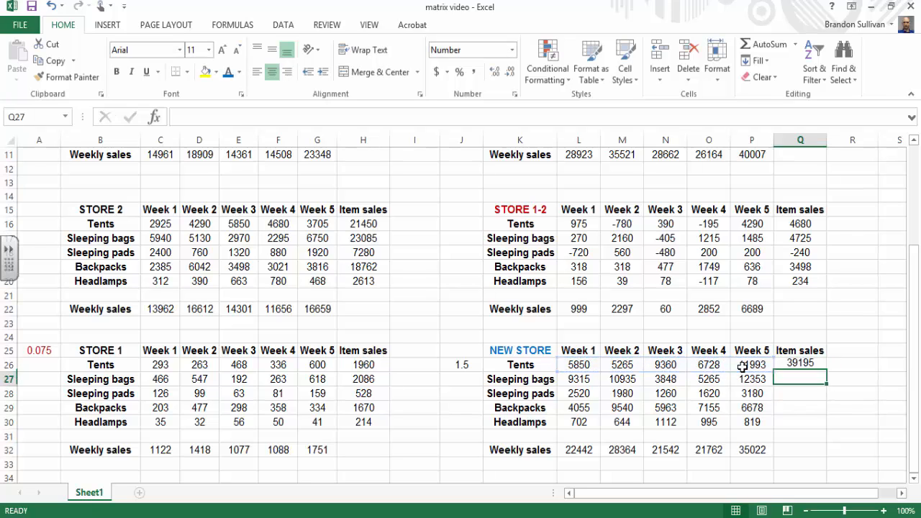
left_click(792, 367)
left_click_drag(826, 370, 826, 427)
left_click(821, 458)
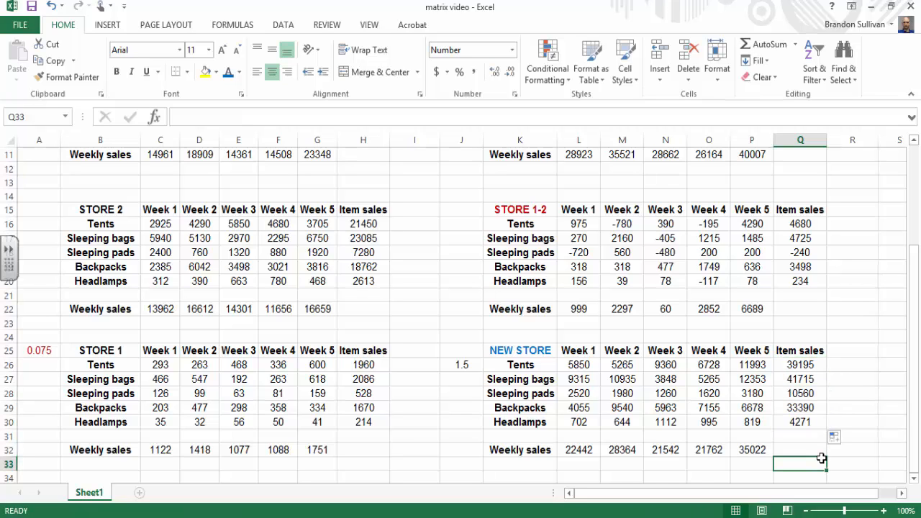